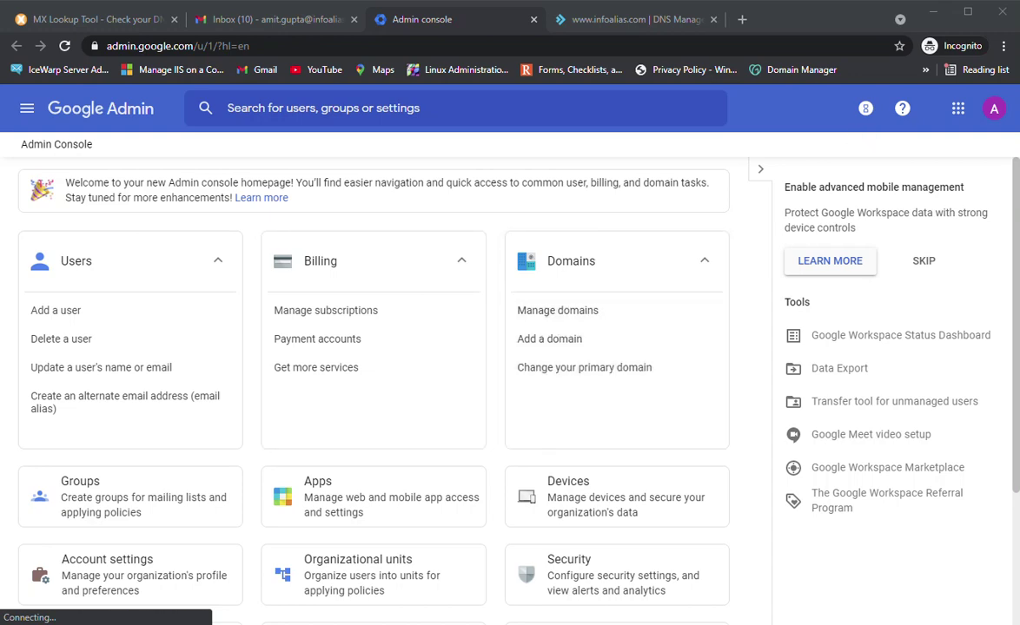
Switch from the Google Admin console to the infoalias.com DNS Management tab
{"action": "key", "text": "ctrl+Tab"}
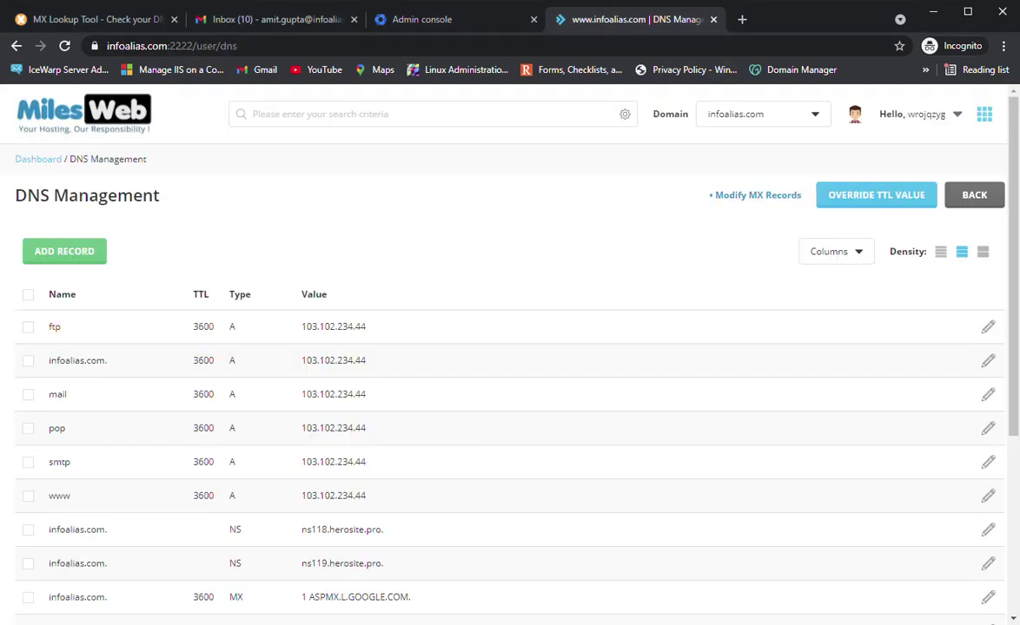
Scroll the infoalias.com records to show the five Google MX records and the _spf.google.com SPF TXT record
{"action": "scroll", "coordinate": [510, 347], "scroll_direction": "down", "scroll_amount": 1}
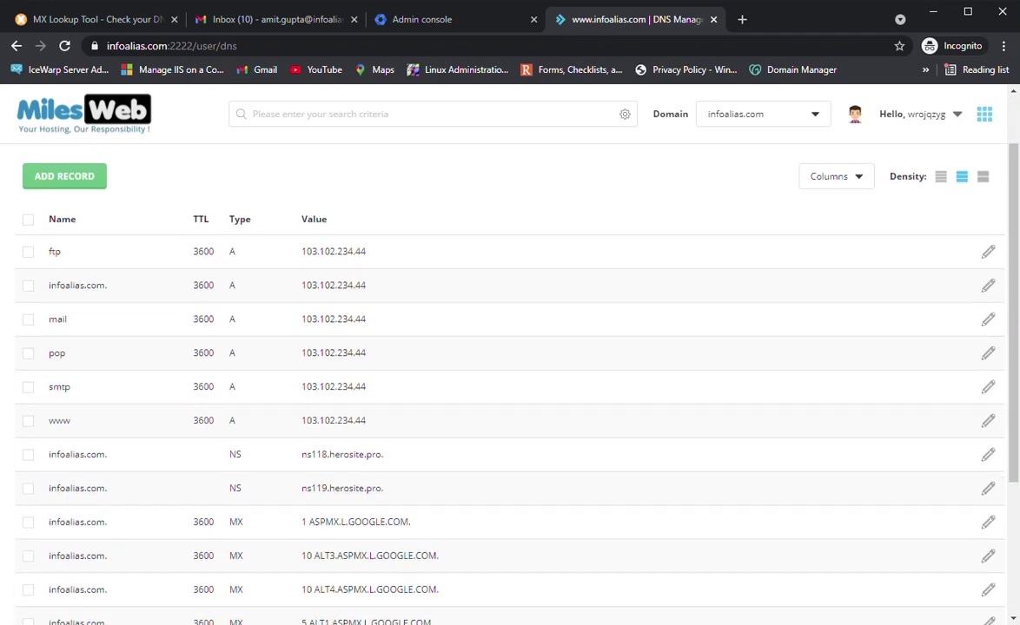
{"action": "scroll", "coordinate": [510, 382], "scroll_direction": "down", "scroll_amount": 3}
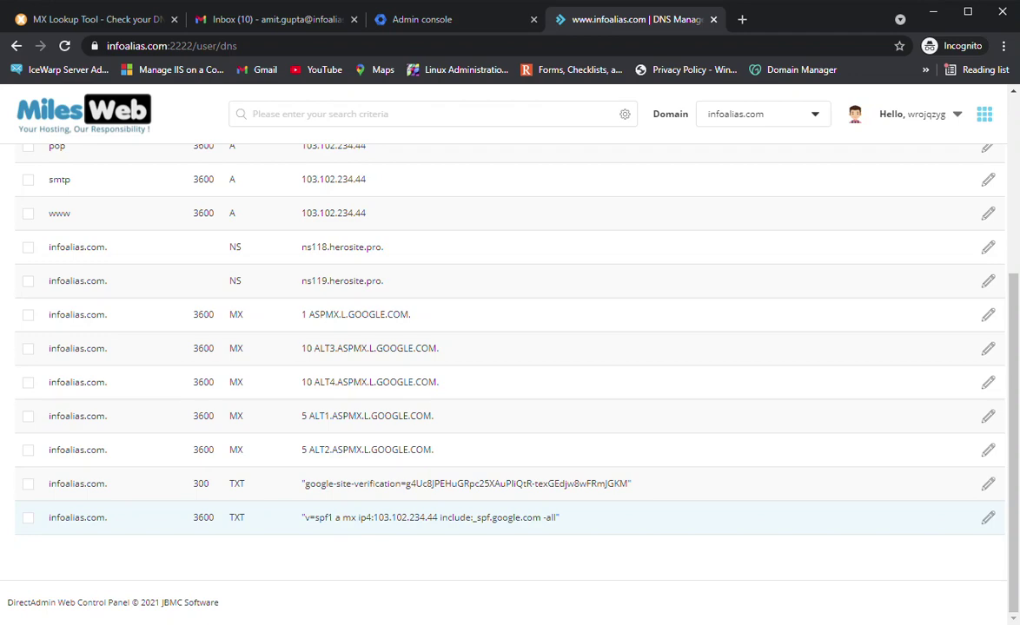
{"action": "scroll", "coordinate": [510, 517], "scroll_direction": "up", "scroll_amount": 3}
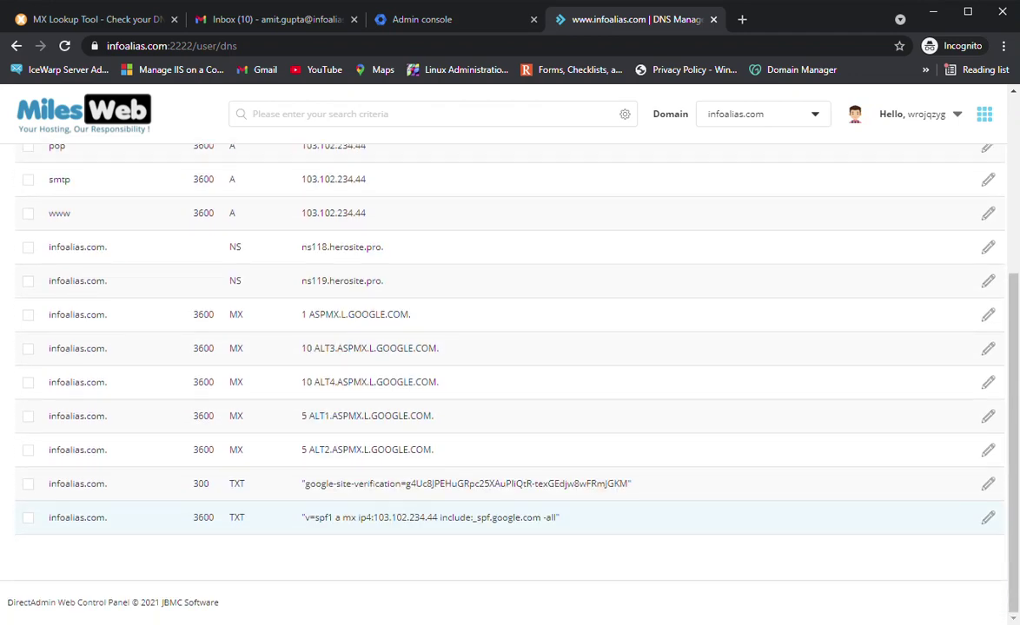
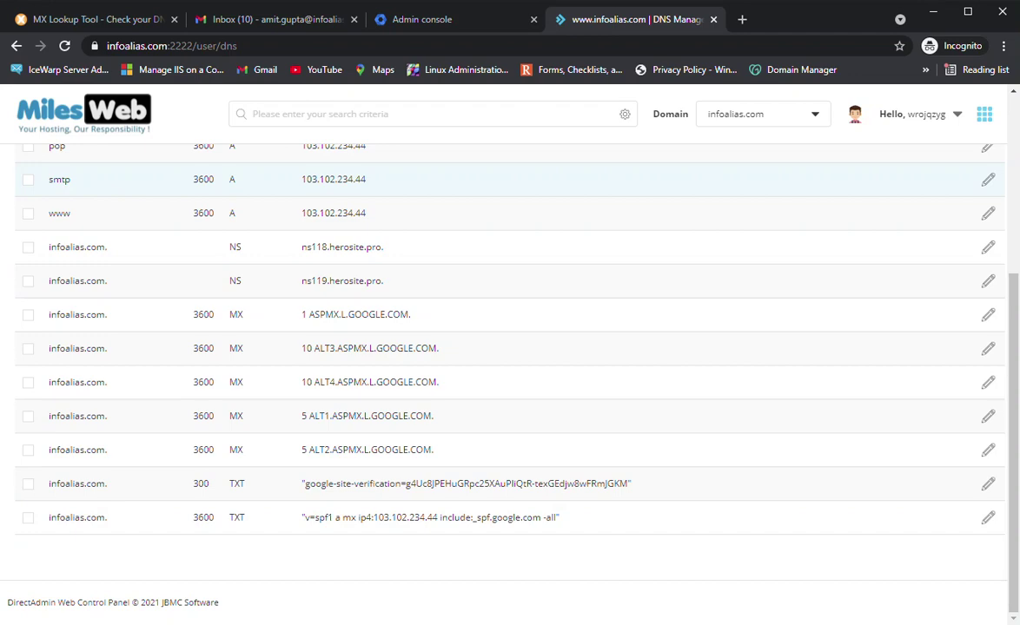
In the Admin console, navigate to Apps > Google Workspace > Gmail settings
{"action": "left_click", "coordinate": [422, 19]}
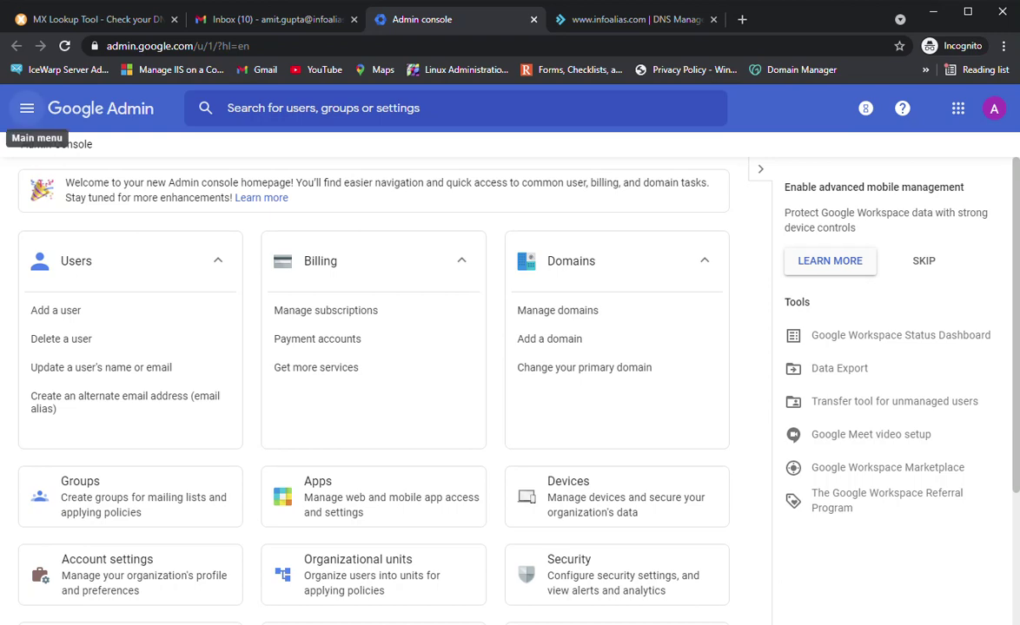
{"action": "left_click", "coordinate": [27, 108]}
{"action": "mouse_move", "coordinate": [71, 310]}
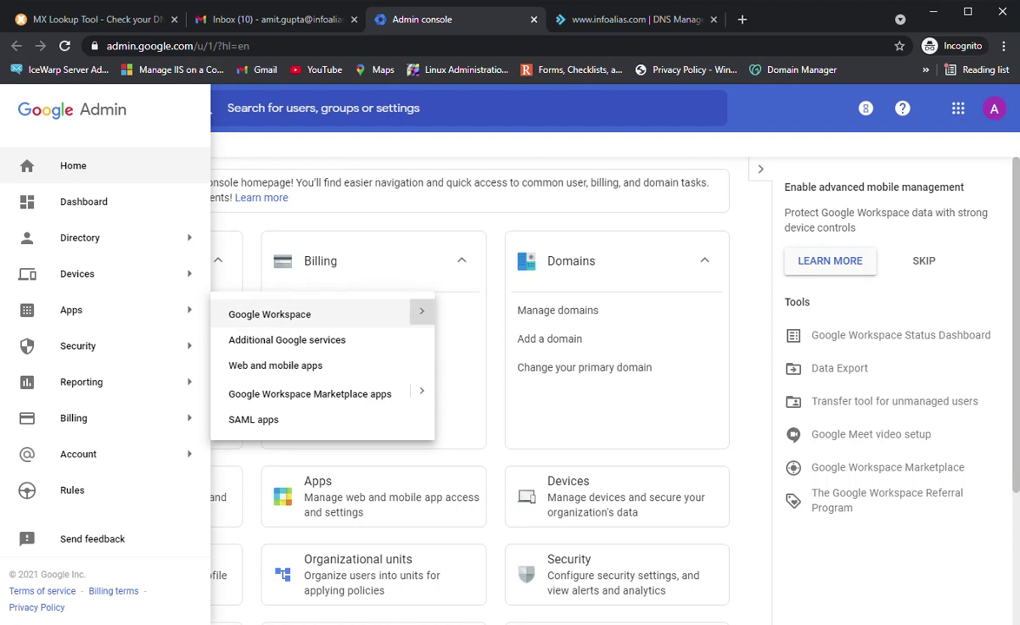
{"action": "left_click", "coordinate": [260, 320]}
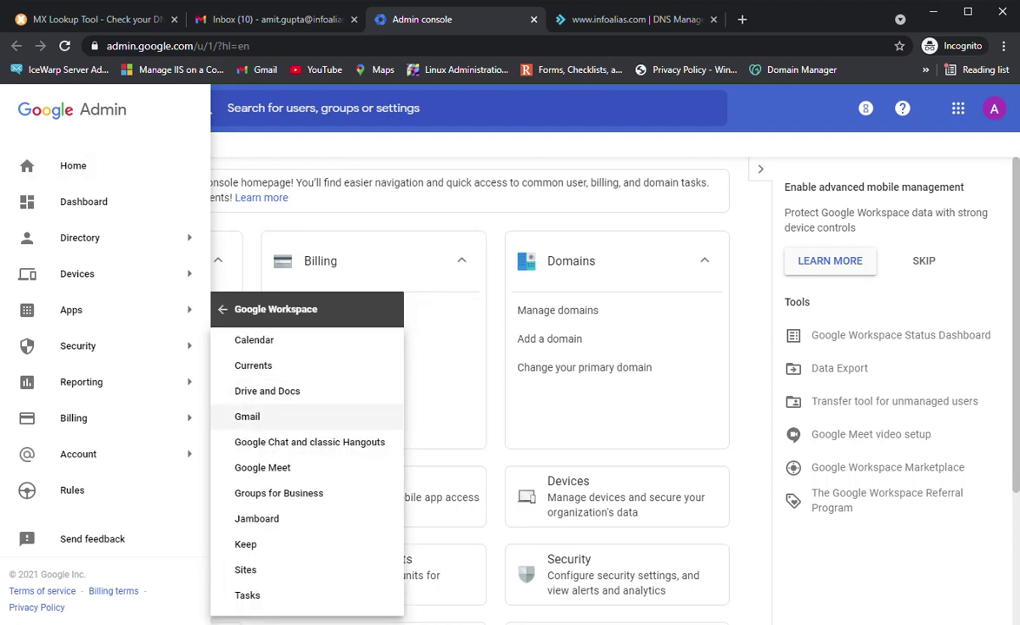
{"action": "left_click", "coordinate": [247, 417]}
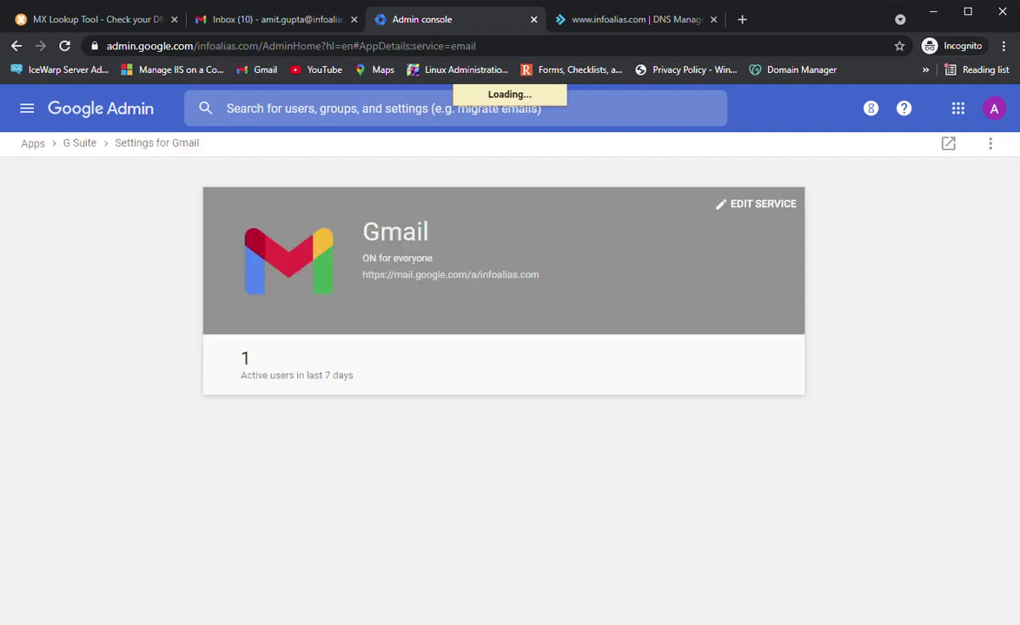
Open Authenticate email from the Gmail settings to reach infoalias.com's DKIM page
{"action": "scroll", "coordinate": [417, 287], "scroll_direction": "down", "scroll_amount": 3}
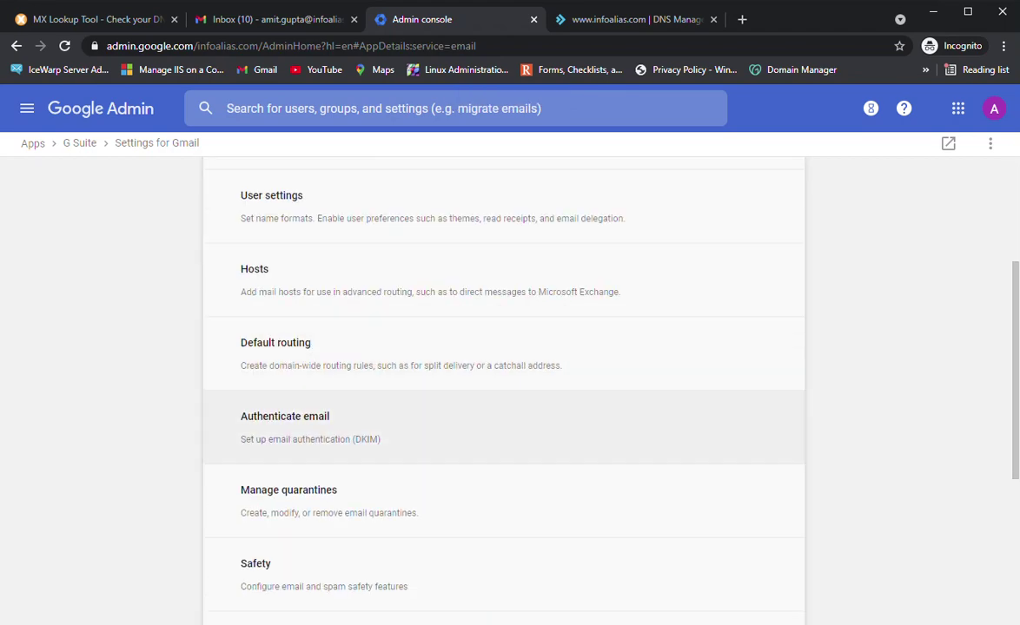
{"action": "left_click", "coordinate": [310, 427]}
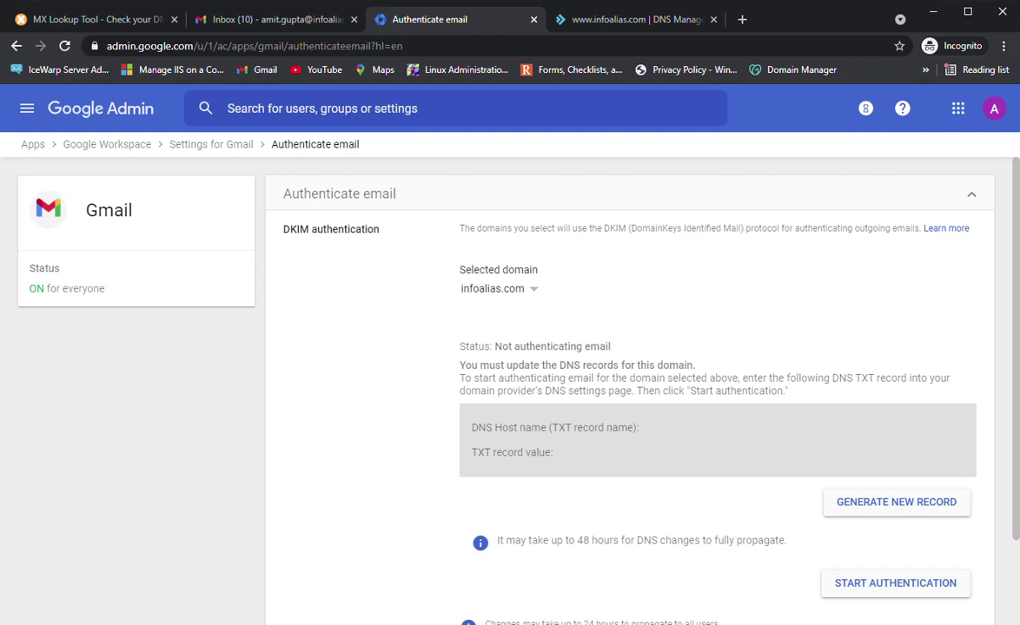
Keep infoalias.com as the selected domain and start Generate New Record
{"action": "left_click", "coordinate": [499, 288]}
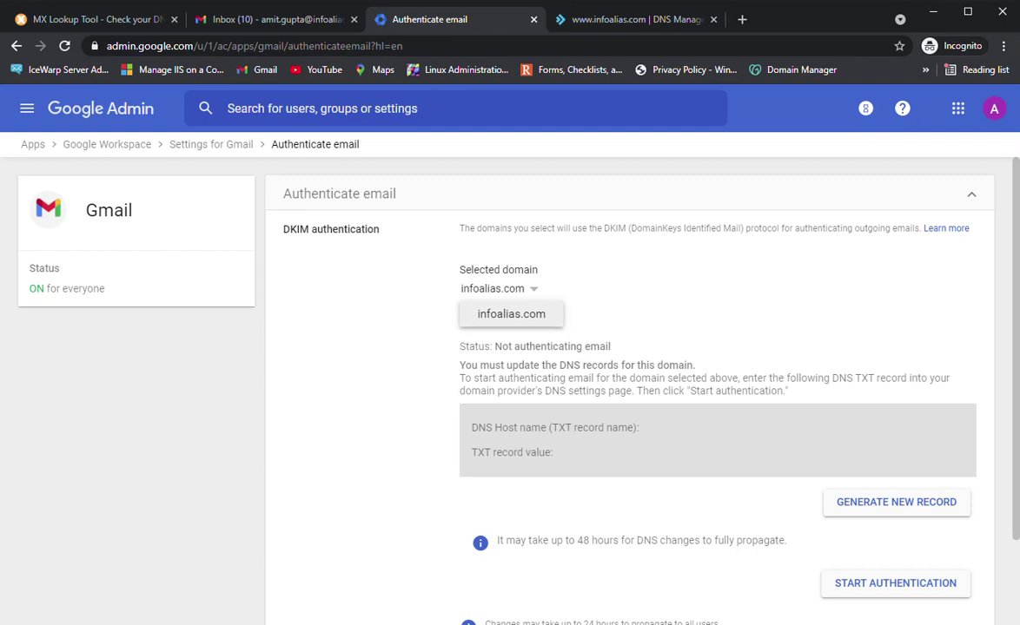
{"action": "key", "text": "Escape"}
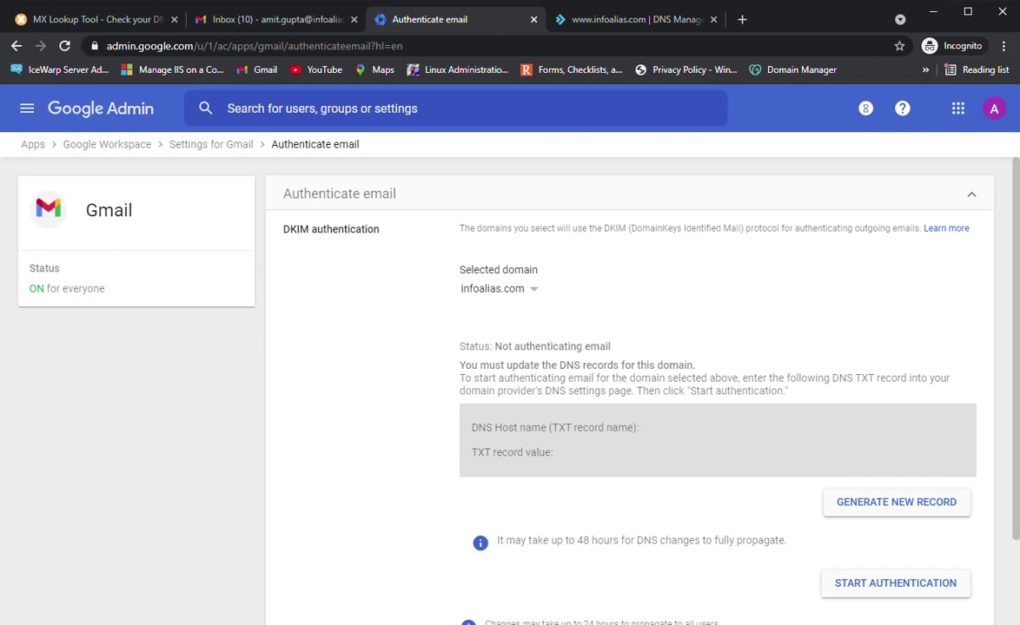
{"action": "scroll", "coordinate": [629, 364], "scroll_direction": "down", "scroll_amount": 1}
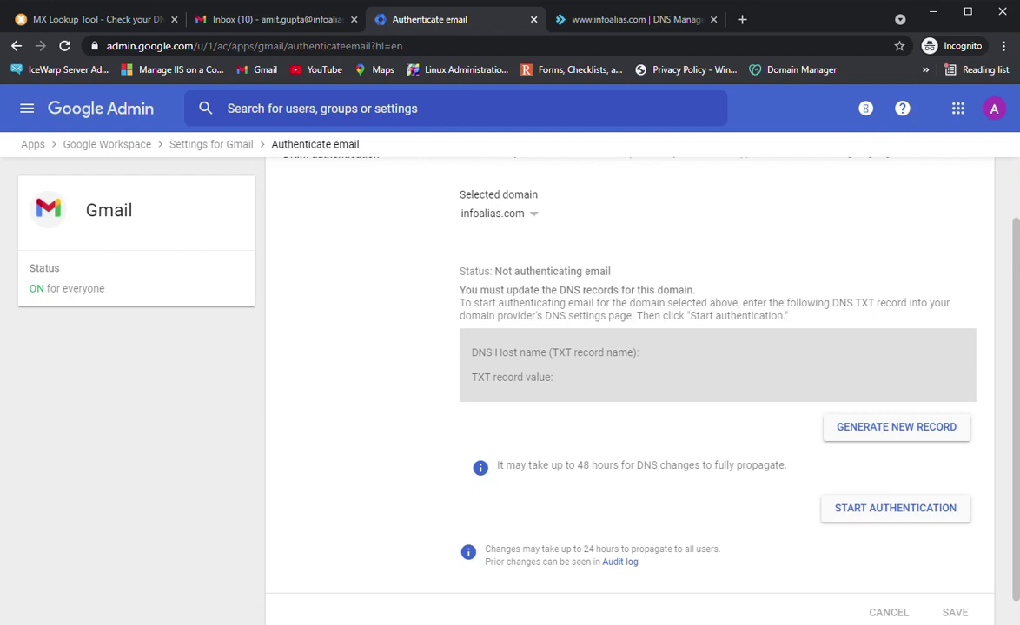
{"action": "left_click", "coordinate": [896, 427]}
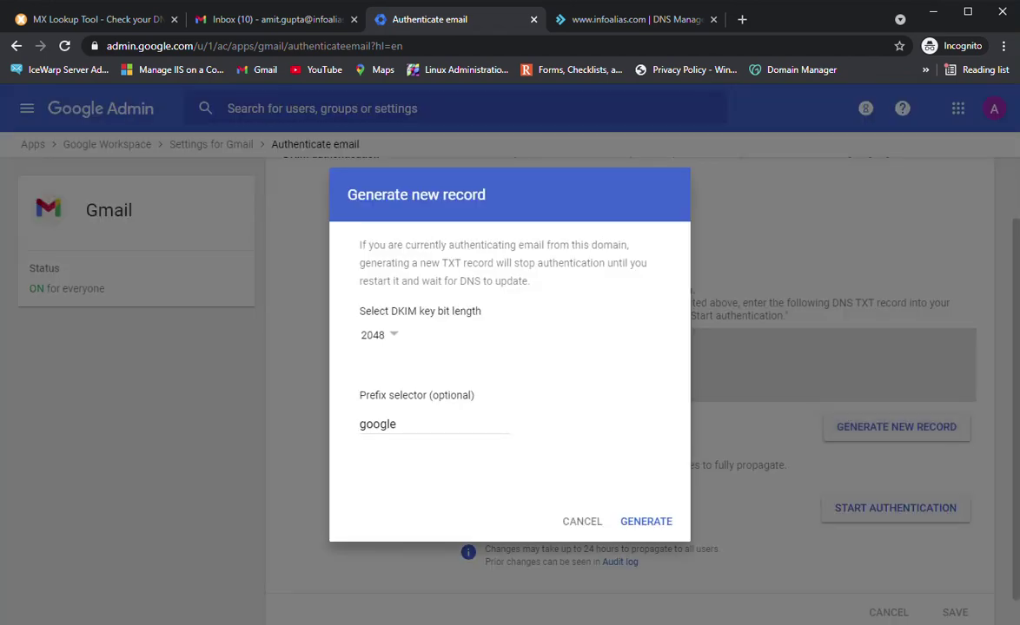
Generate the DKIM record with 2048-bit key length and the google prefix selector
{"action": "left_click", "coordinate": [379, 335]}
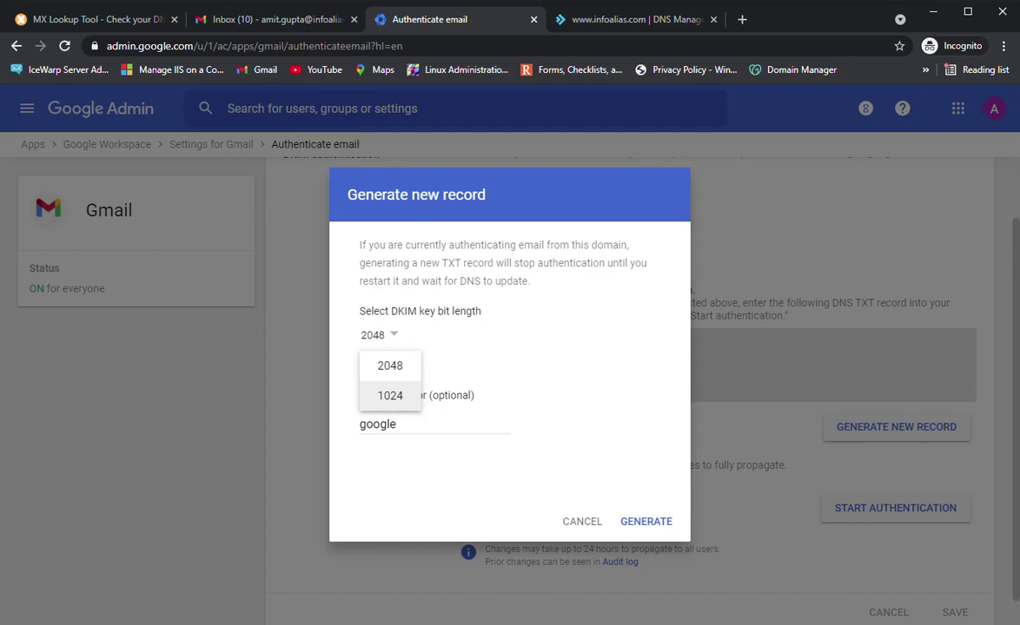
{"action": "key", "text": "Escape"}
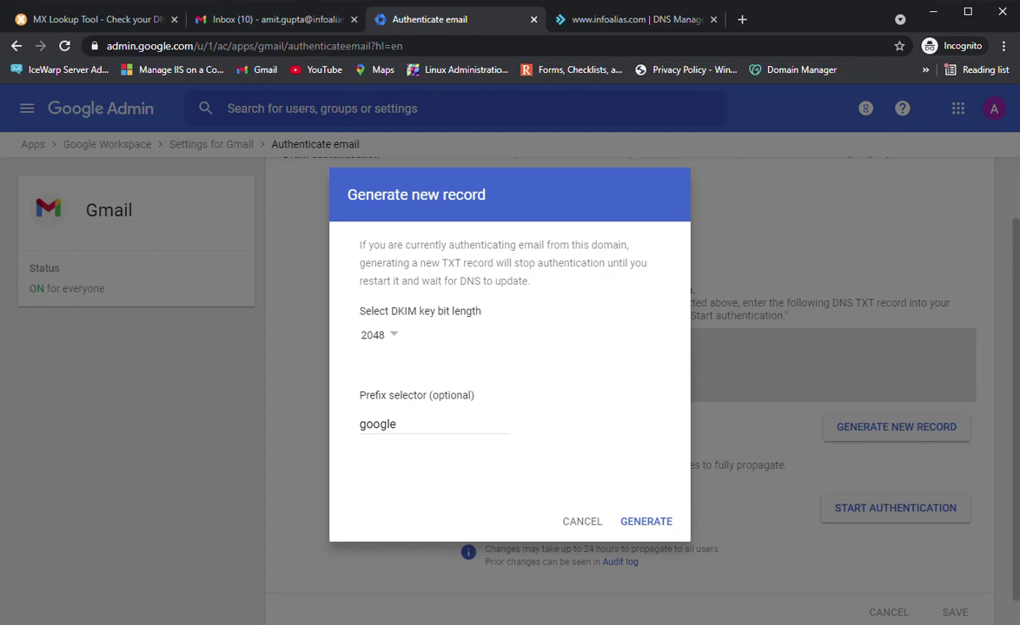
{"action": "key", "text": "space"}
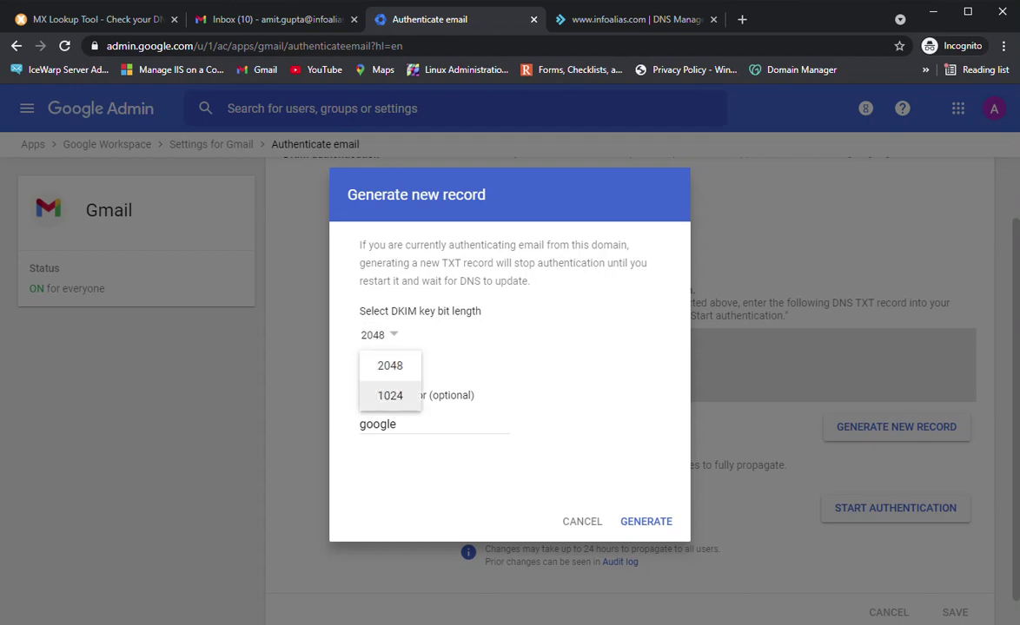
{"action": "key", "text": "Return"}
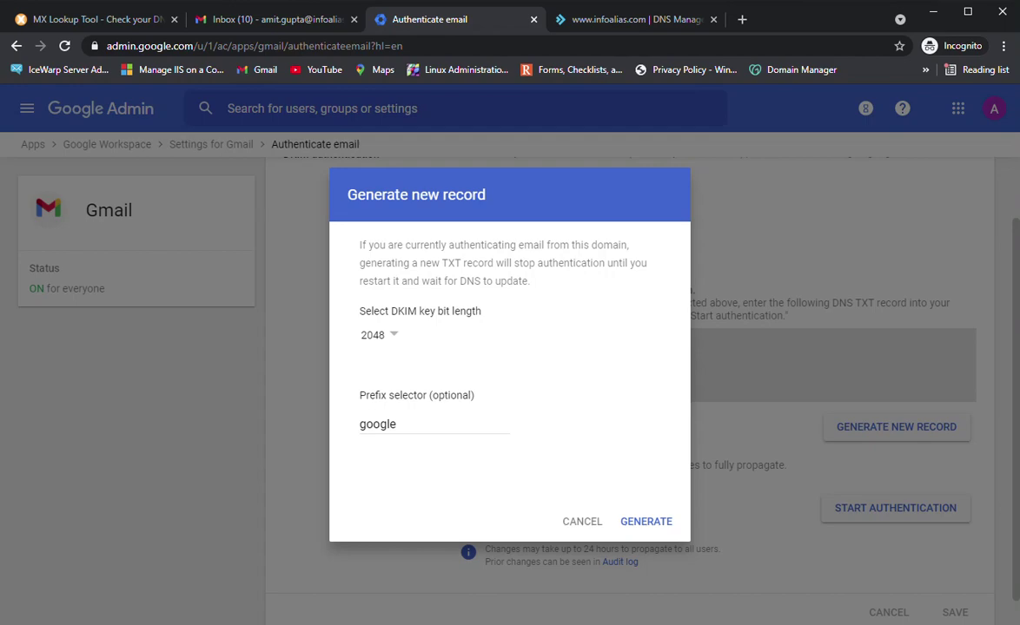
{"action": "key", "text": "Tab"}
{"action": "key", "text": "Tab"}
{"action": "key", "text": "Return"}
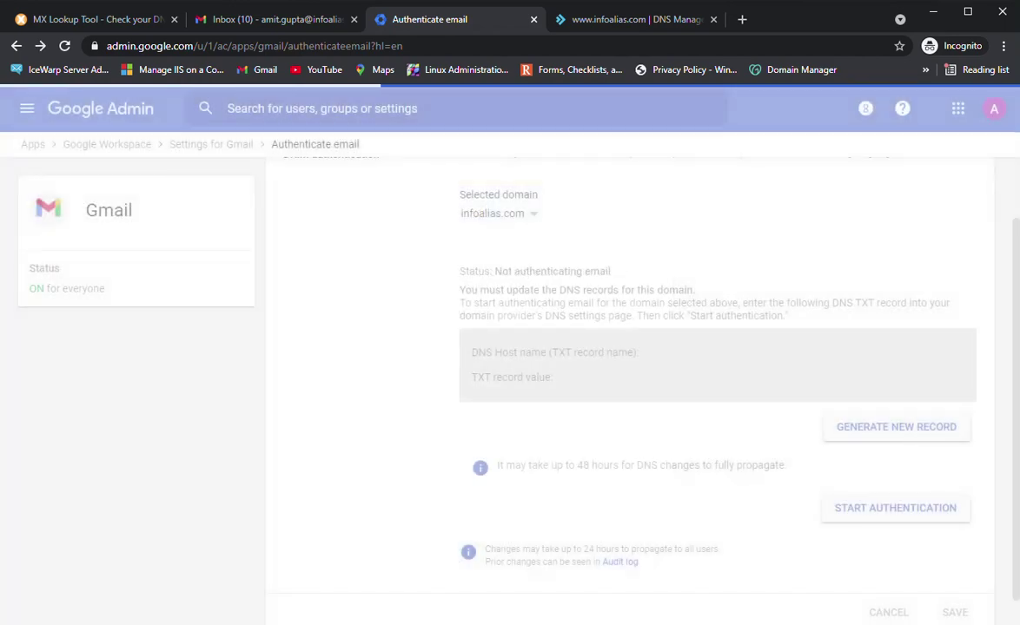
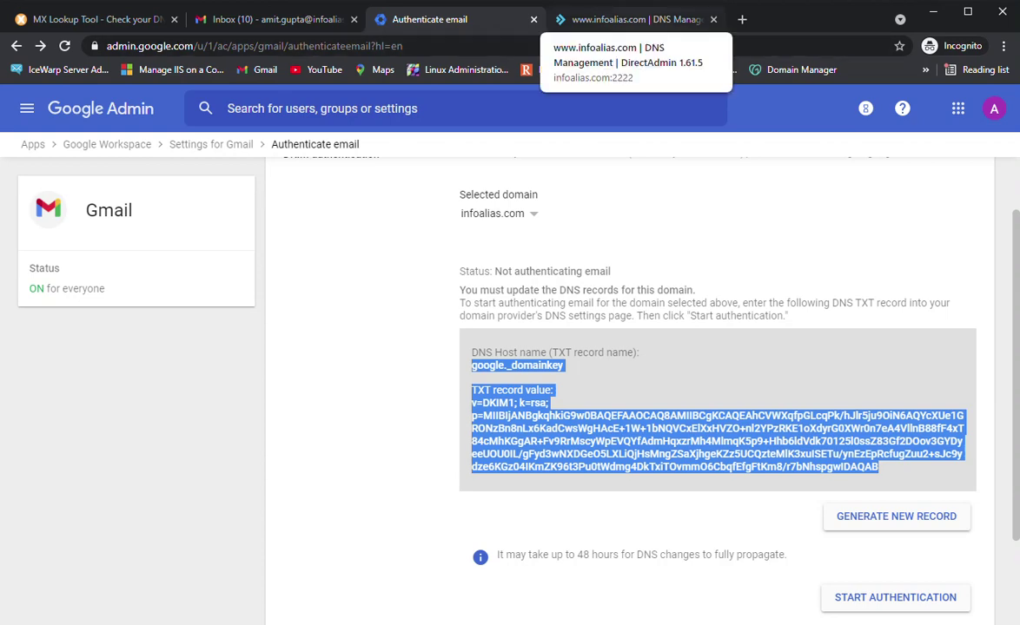
Start a new TXT-type record in infoalias.com's DirectAdmin DNS management, with TTL 3600
{"action": "left_click", "coordinate": [634, 20]}
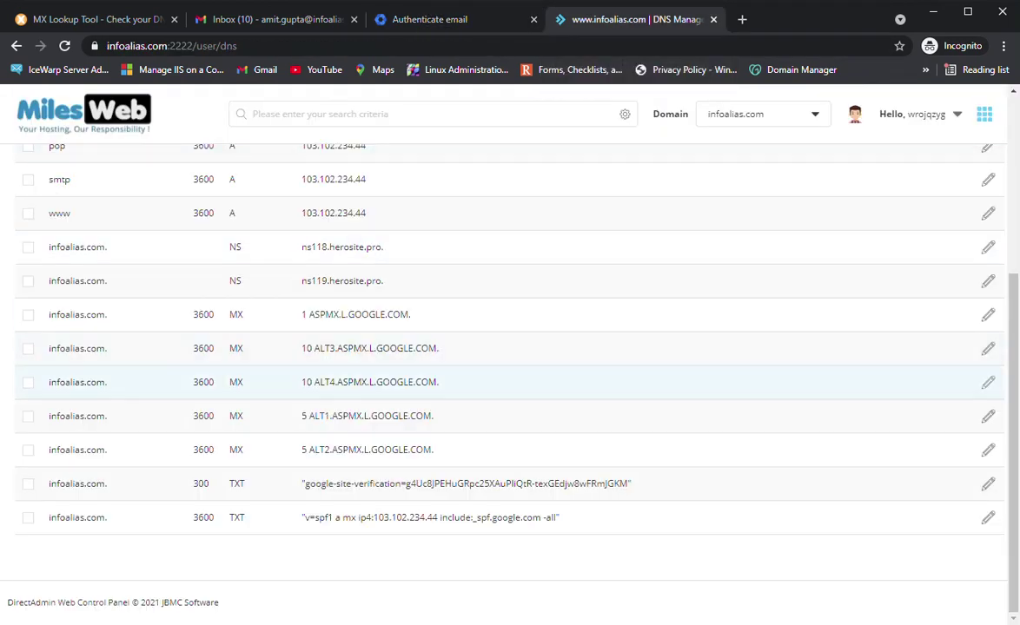
{"action": "scroll", "coordinate": [521, 408], "scroll_direction": "up", "scroll_amount": 5}
{"action": "scroll", "coordinate": [521, 408], "scroll_direction": "up", "scroll_amount": 1}
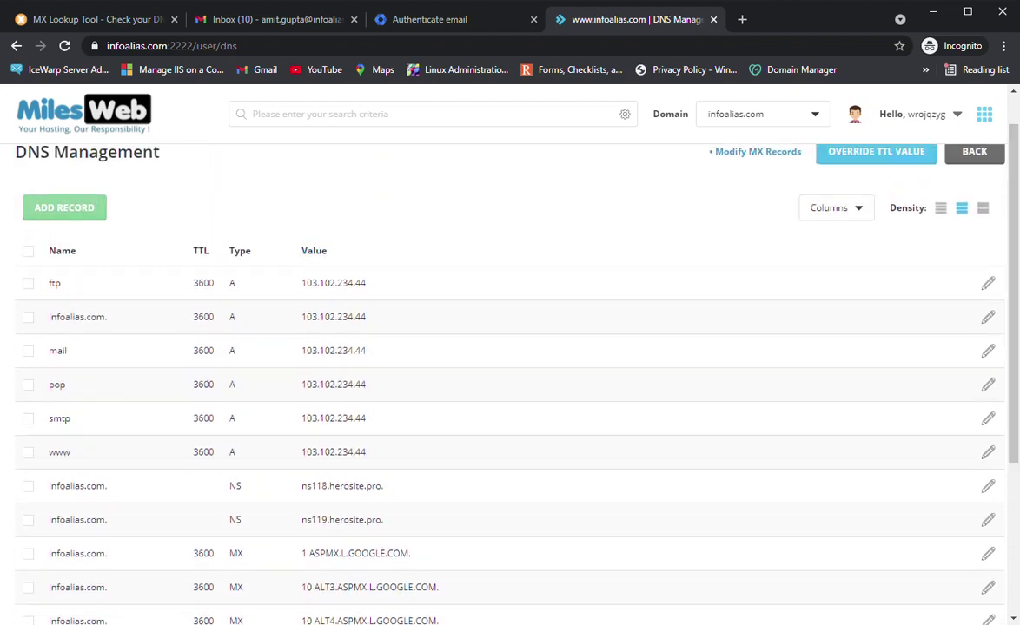
{"action": "left_click", "coordinate": [64, 208]}
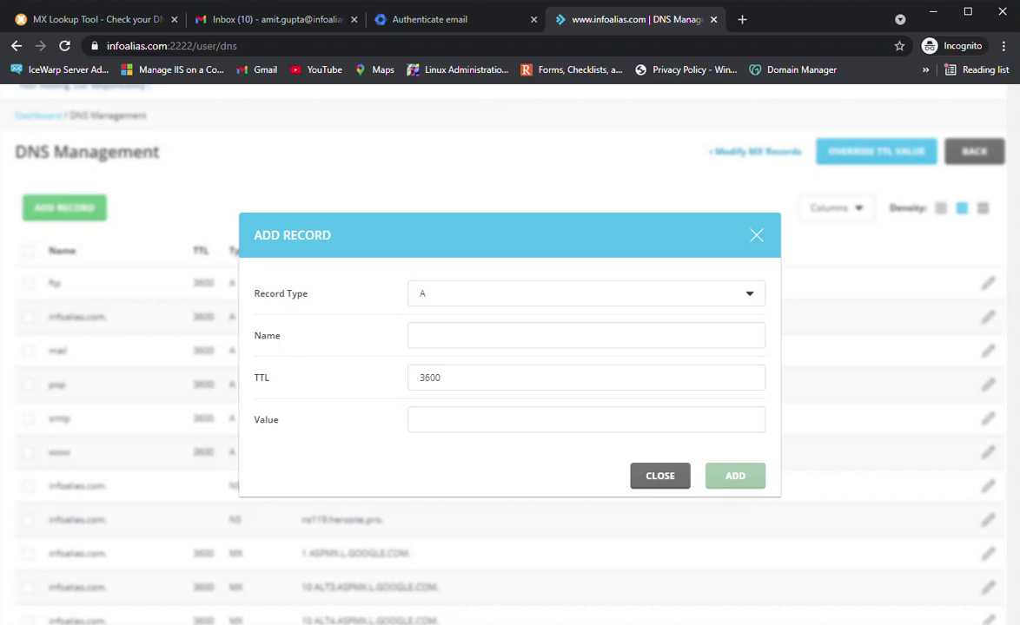
{"action": "left_click", "coordinate": [586, 294]}
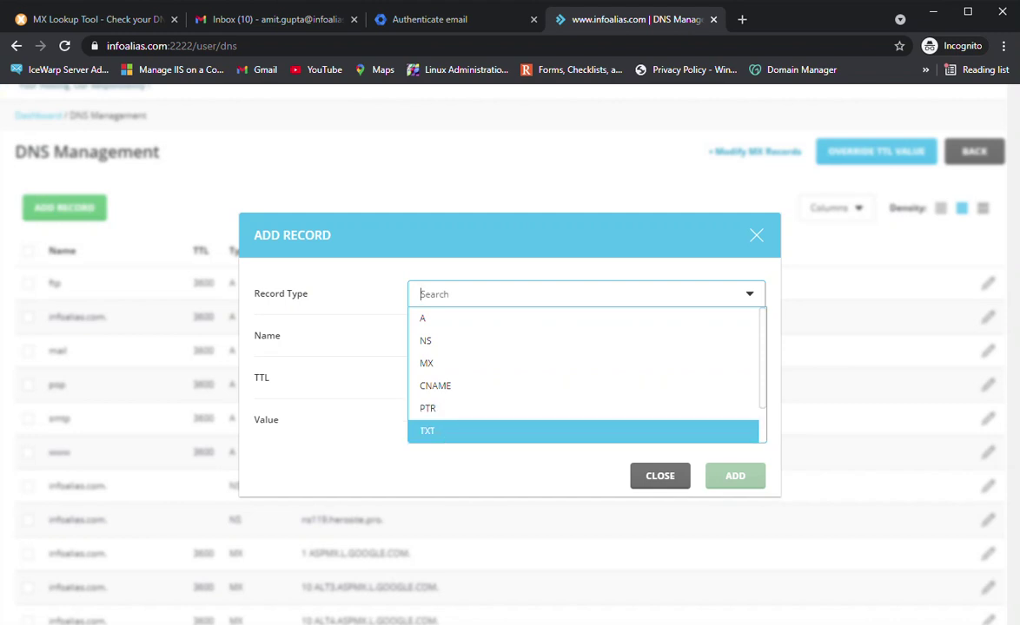
{"action": "left_click", "coordinate": [427, 431]}
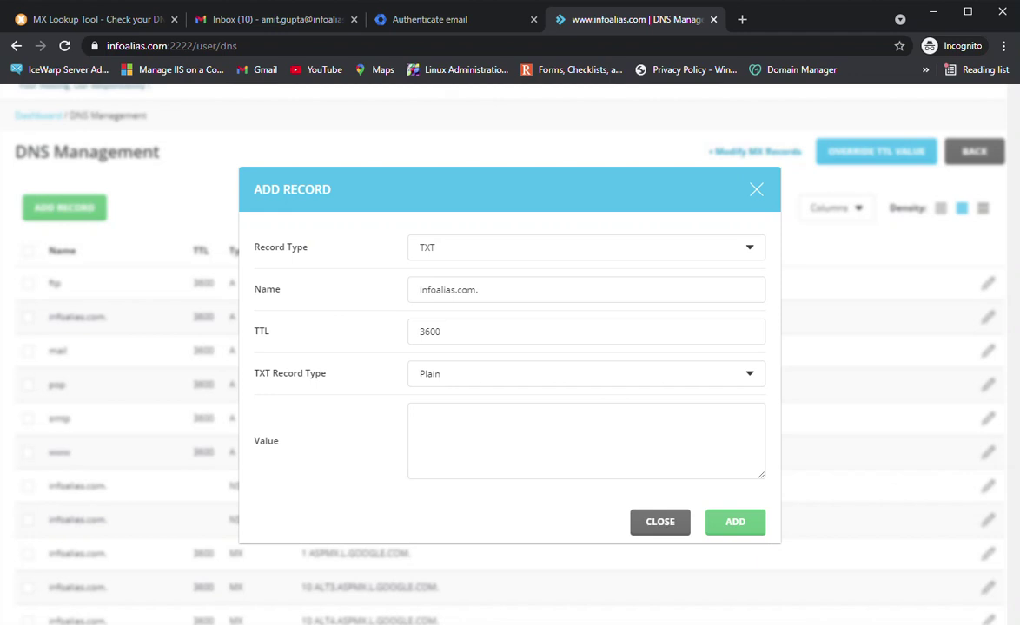
Name the new record google._domainkey, copied from Google Admin's DKIM details
{"action": "left_click", "coordinate": [478, 289]}
{"action": "left_click", "coordinate": [429, 19]}
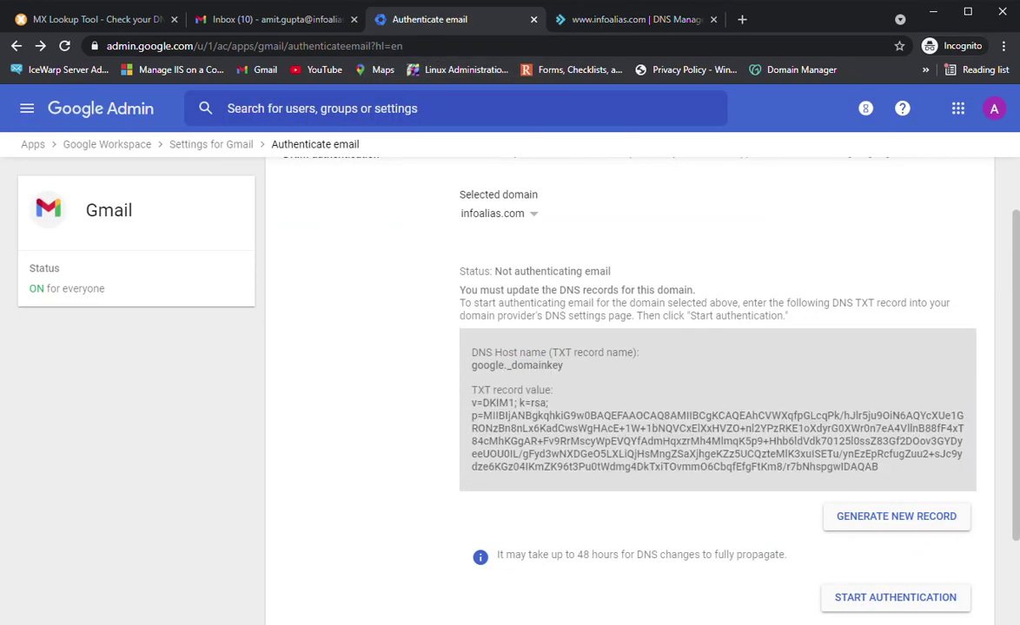
{"action": "left_click_drag", "start_coordinate": [471, 365], "coordinate": [563, 365]}
{"action": "key", "text": "ctrl+c"}
{"action": "right_click", "coordinate": [526, 366]}
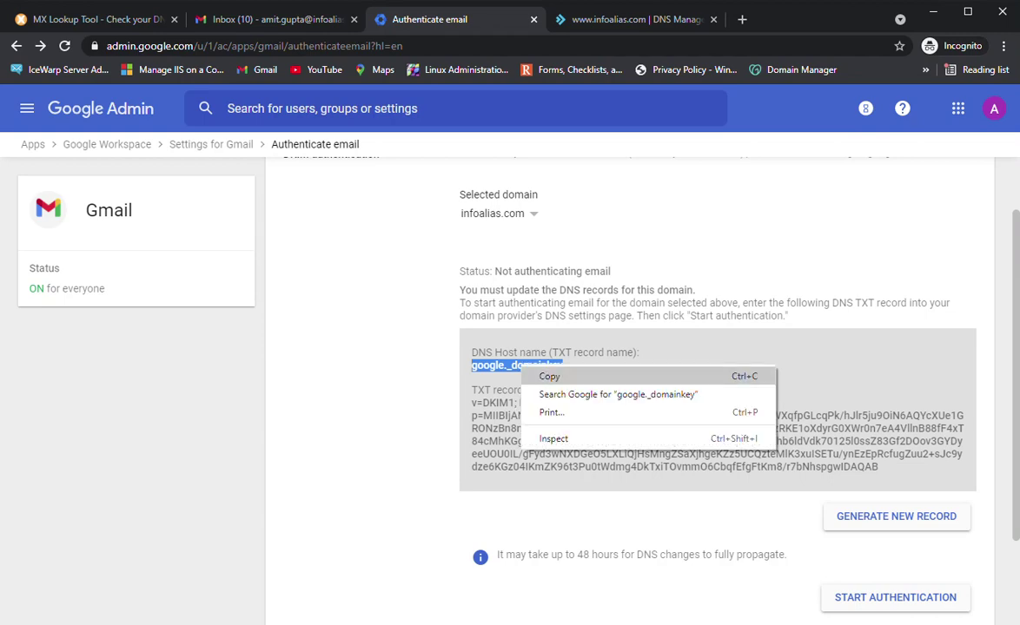
{"action": "left_click", "coordinate": [547, 378]}
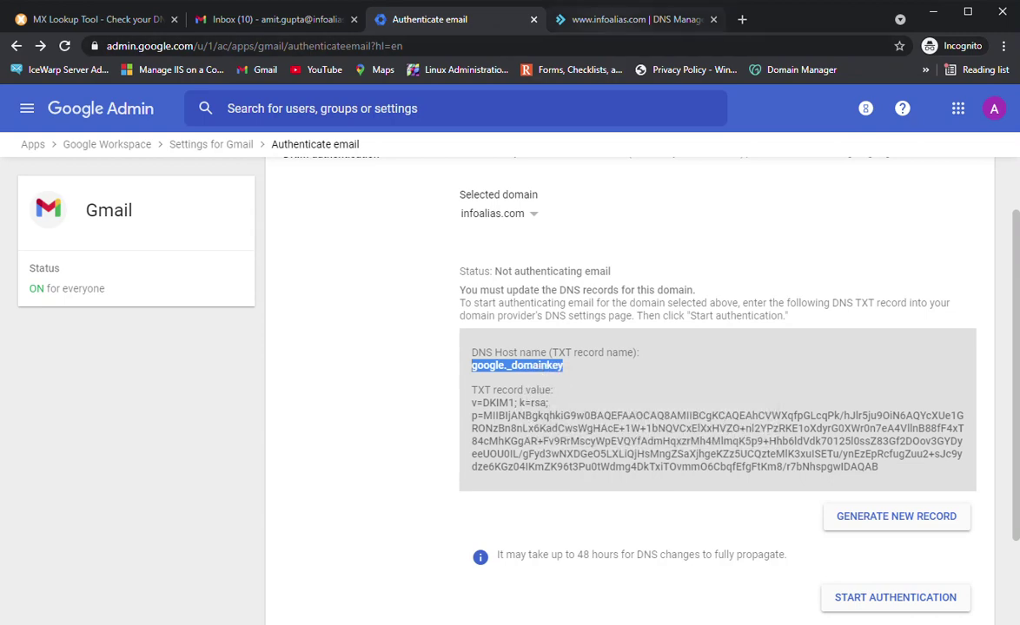
{"action": "key", "text": "ctrl+Tab"}
{"action": "left_click_drag", "start_coordinate": [479, 289], "coordinate": [418, 289]}
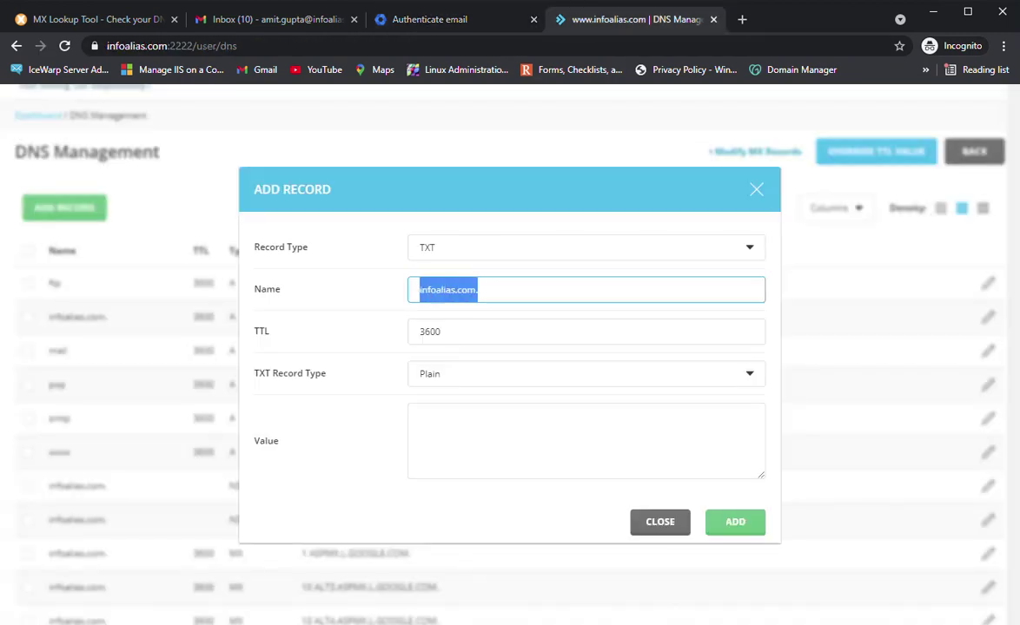
{"action": "key", "text": "ctrl+v"}
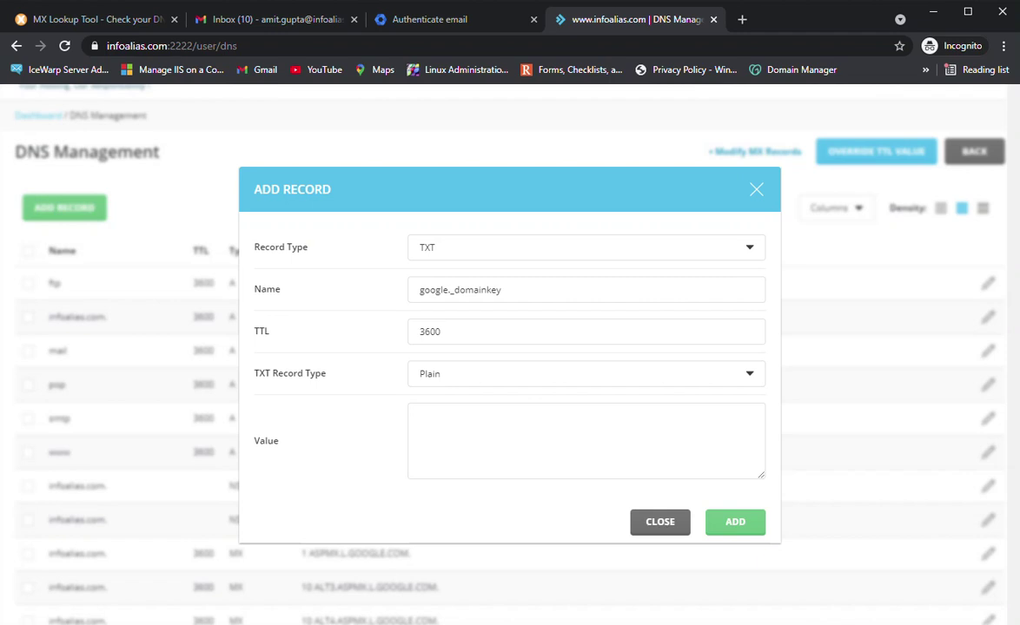
Keep TTL 3600 and Plain TXT type, and paste Google's DKIM key as the value
{"action": "left_click", "coordinate": [441, 332]}
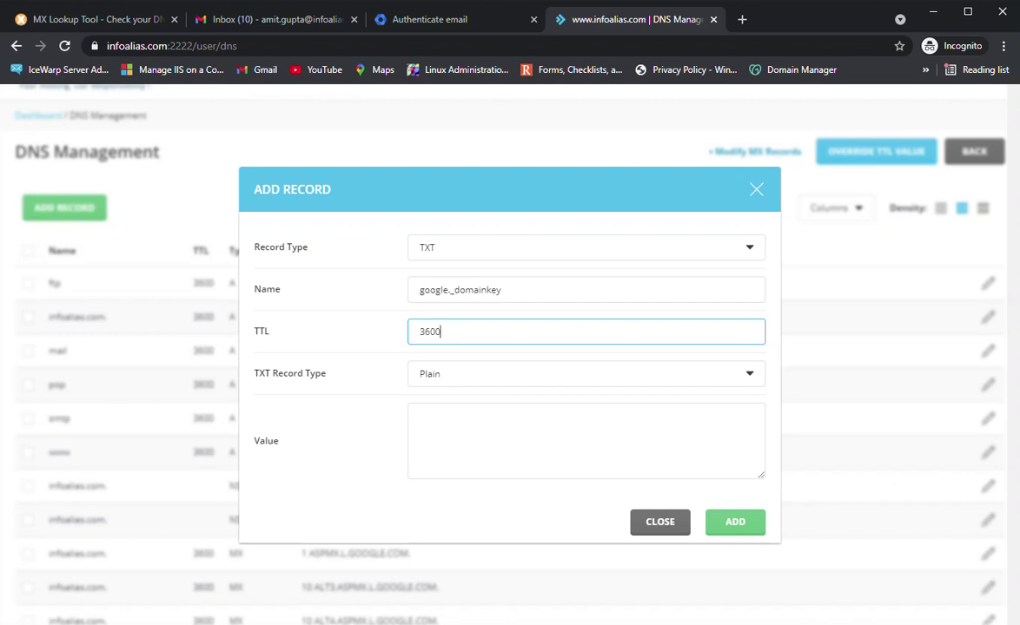
{"action": "left_click", "coordinate": [587, 373]}
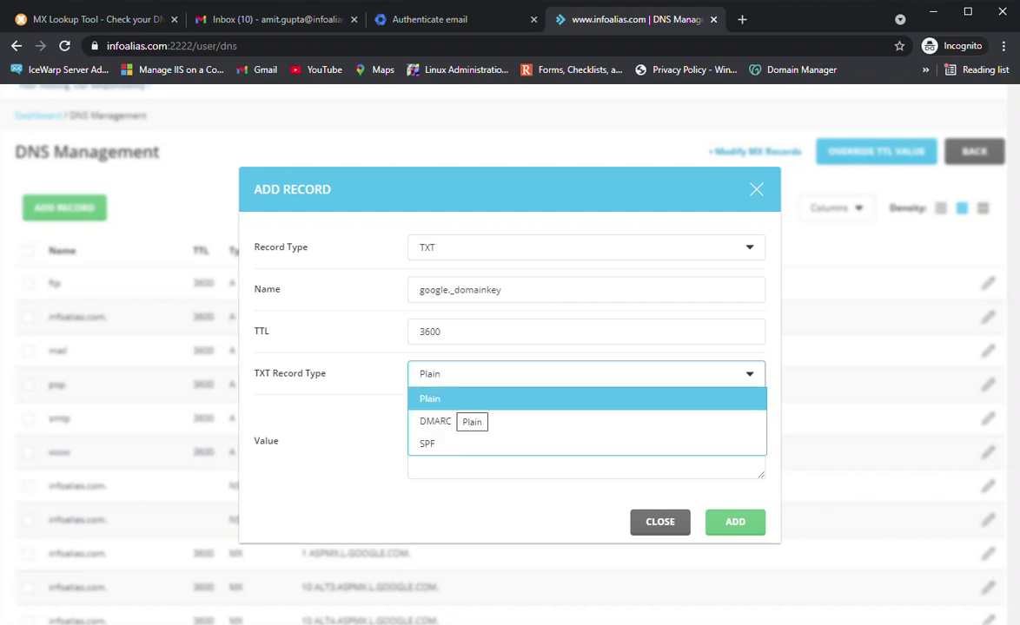
{"action": "left_click", "coordinate": [460, 399]}
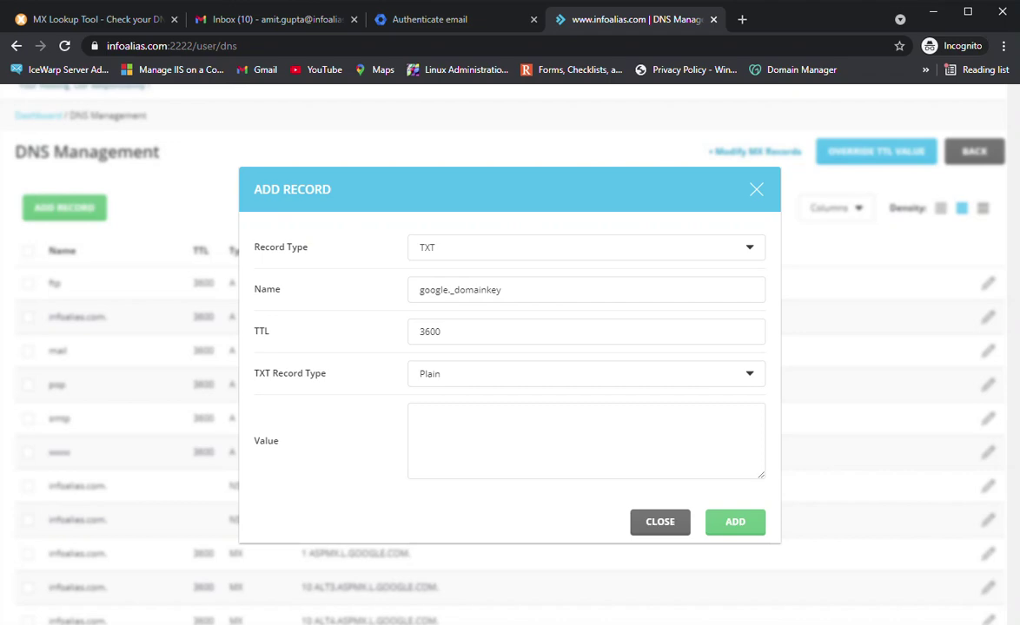
{"action": "left_click", "coordinate": [521, 434]}
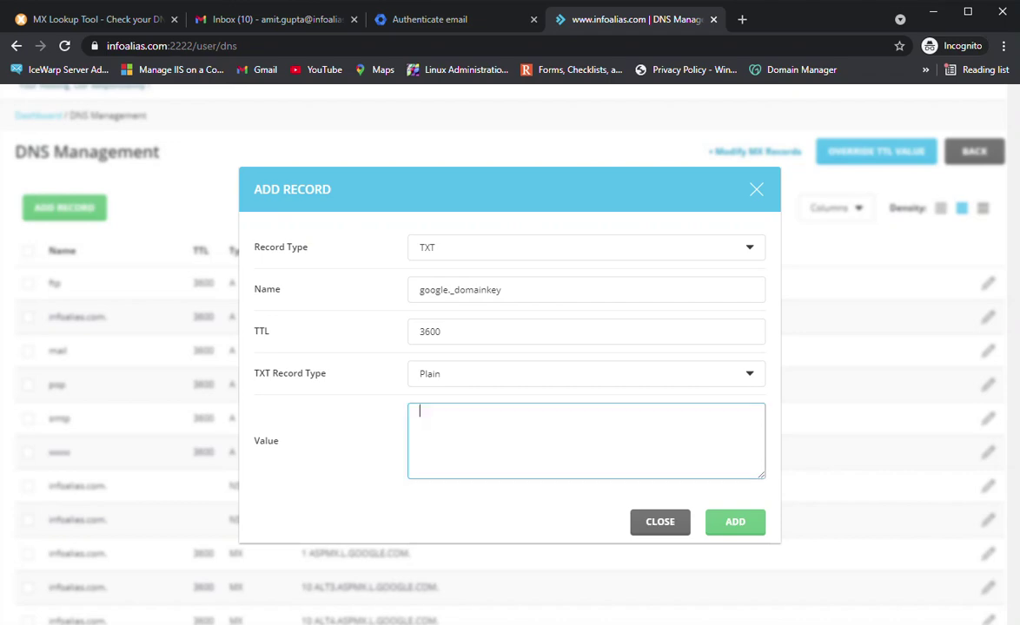
{"action": "key", "text": "ctrl+shift+Tab"}
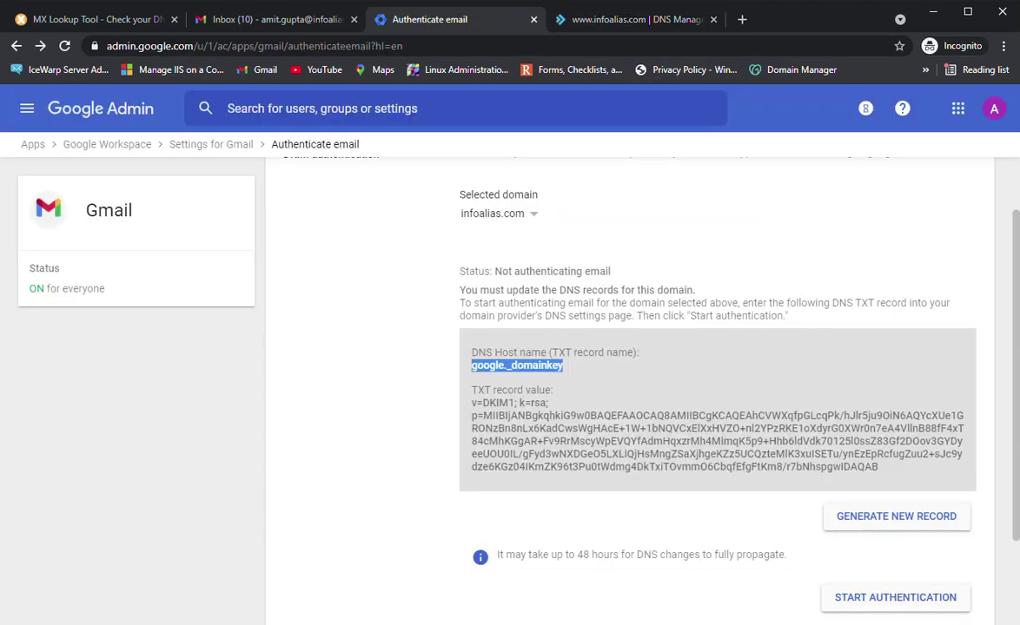
{"action": "left_click_drag", "start_coordinate": [471, 403], "coordinate": [878, 467]}
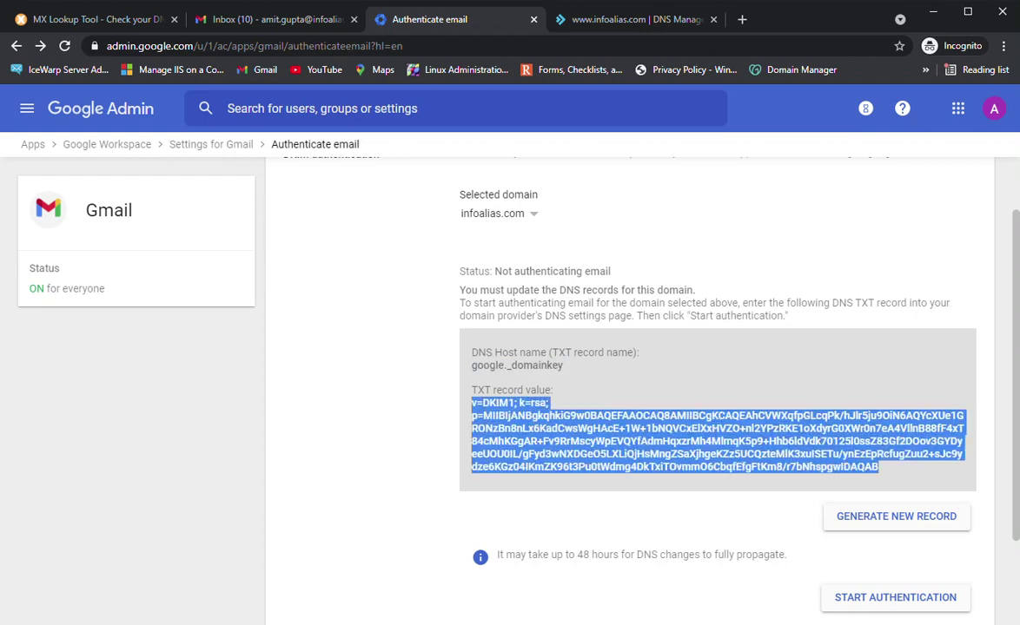
{"action": "key", "text": "ctrl+Tab"}
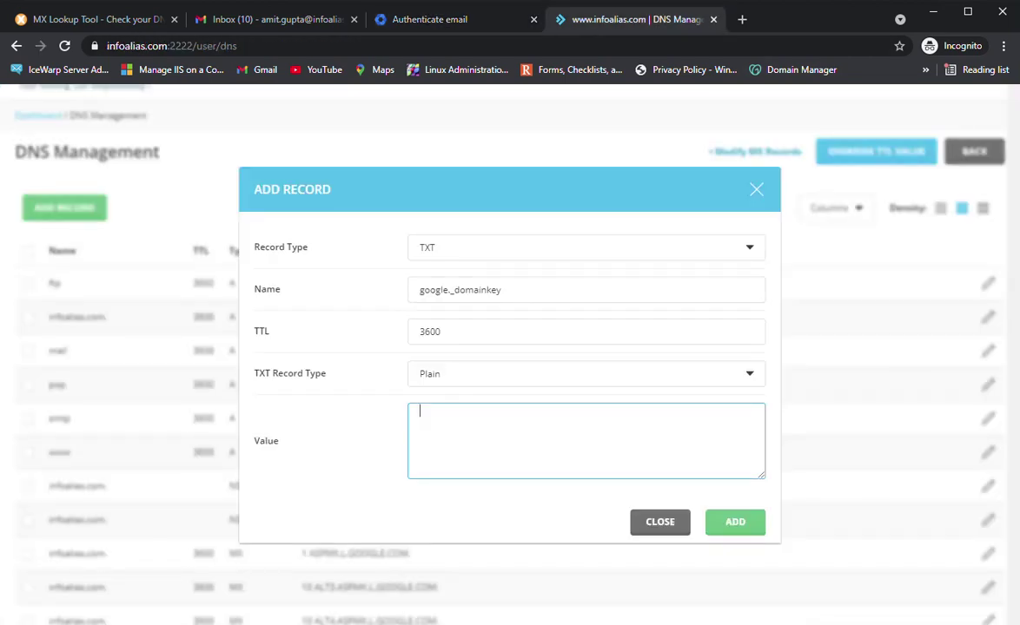
{"action": "key", "text": "ctrl+v"}
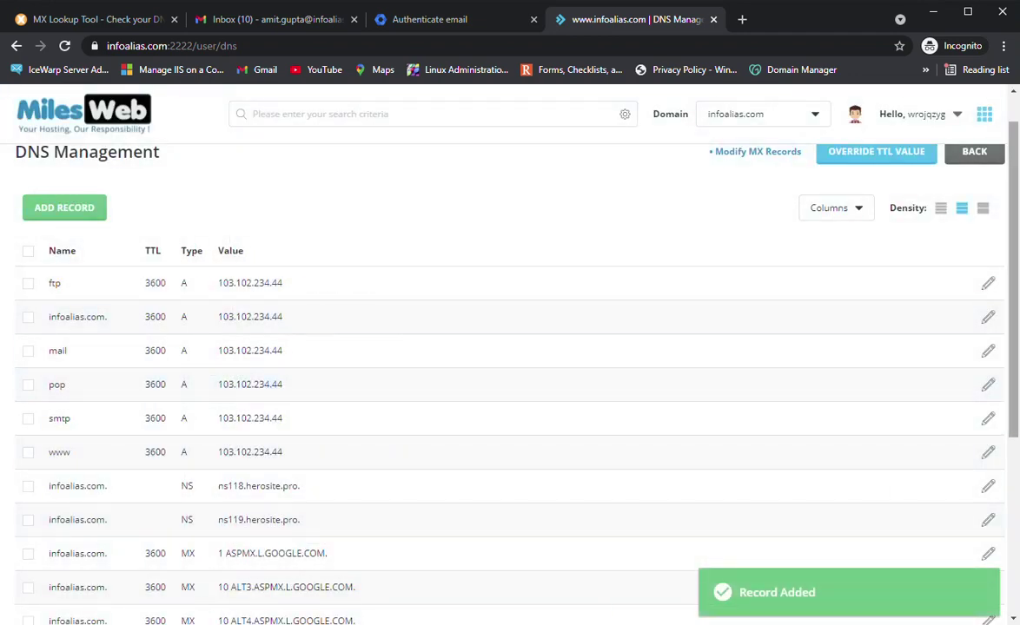
Check the new google._domainkey TXT row in the DNS table and open a blank browser tab
{"action": "scroll", "coordinate": [521, 470], "scroll_direction": "down", "scroll_amount": 3}
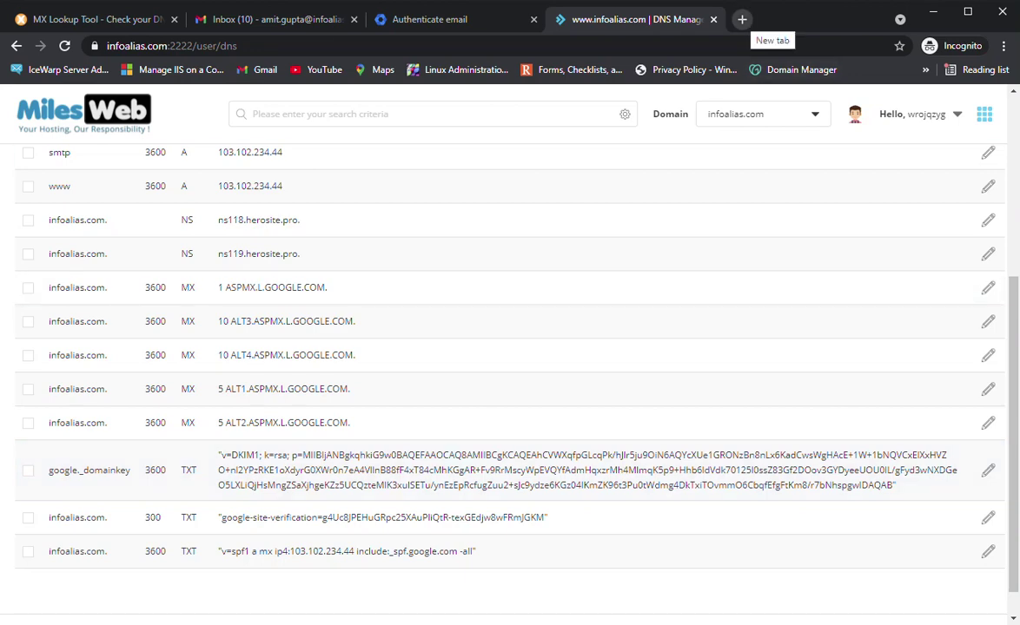
{"action": "left_click", "coordinate": [741, 19]}
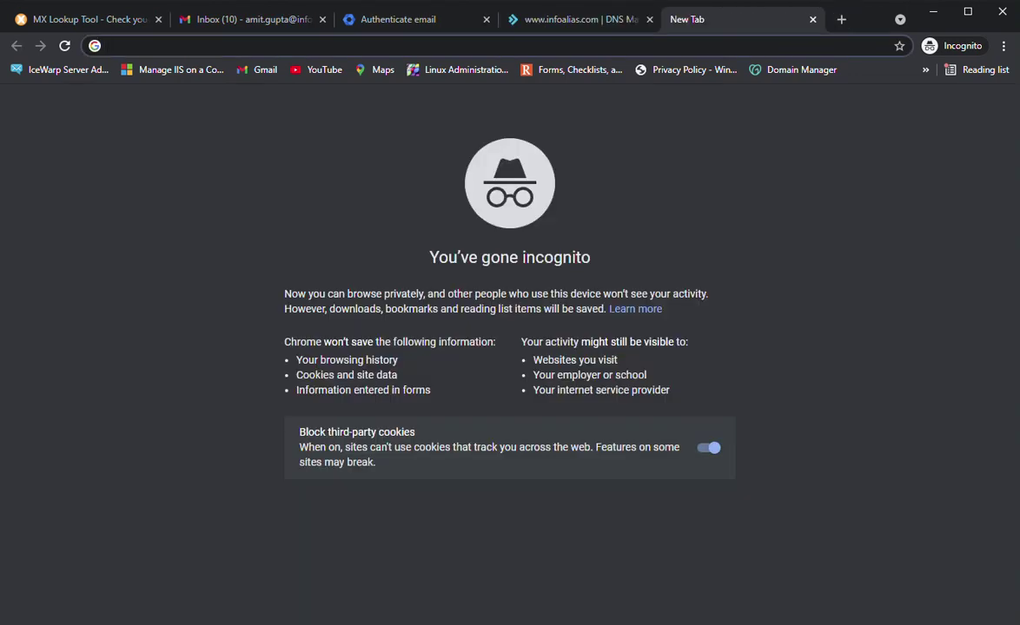
Search 'dkim validate', open the DMARC Analyzer and dmarcian checkers in tabs, and show the DMARC Analyzer form
{"action": "type", "text": "dki"}
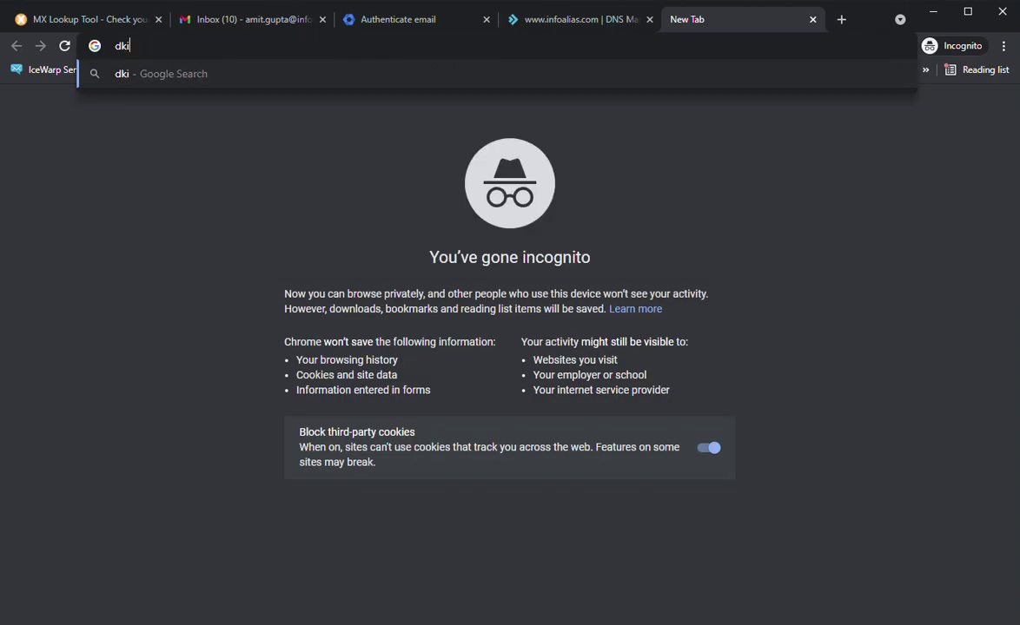
{"action": "type", "text": "m validate"}
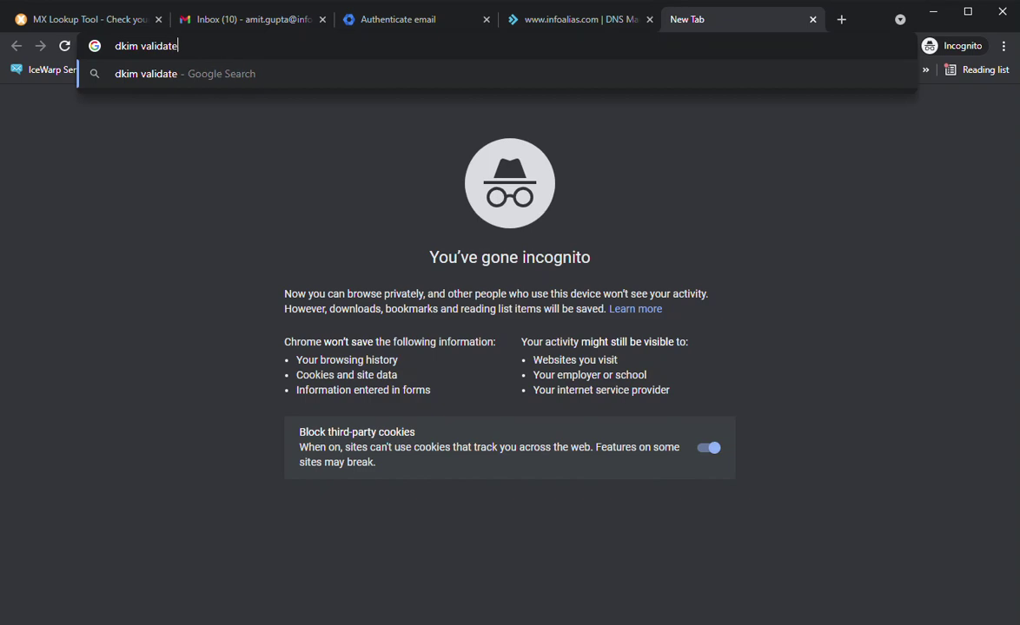
{"action": "key", "text": "Return"}
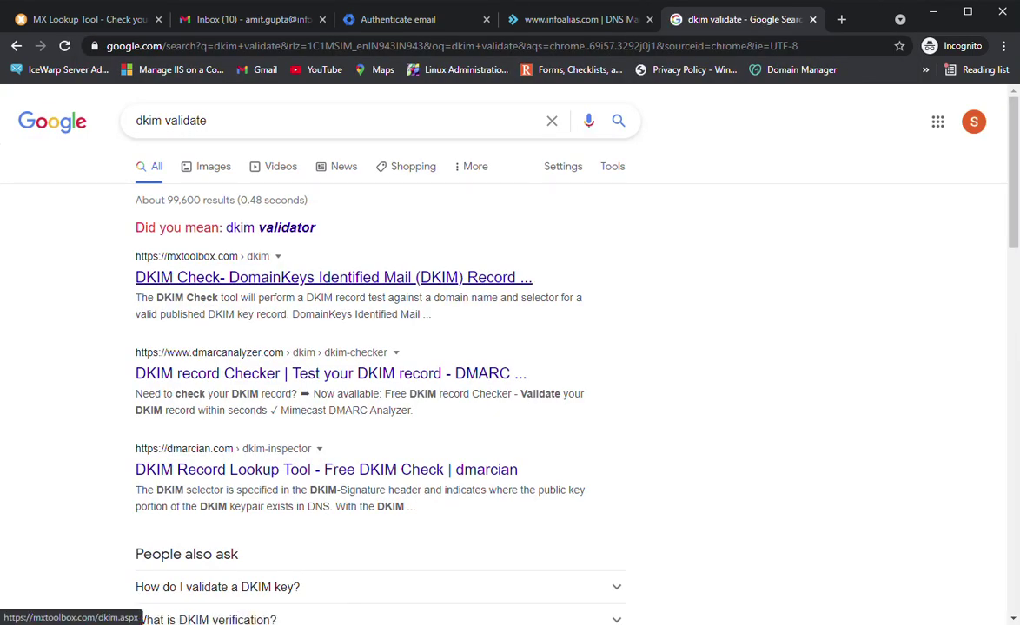
{"action": "right_click", "coordinate": [298, 375]}
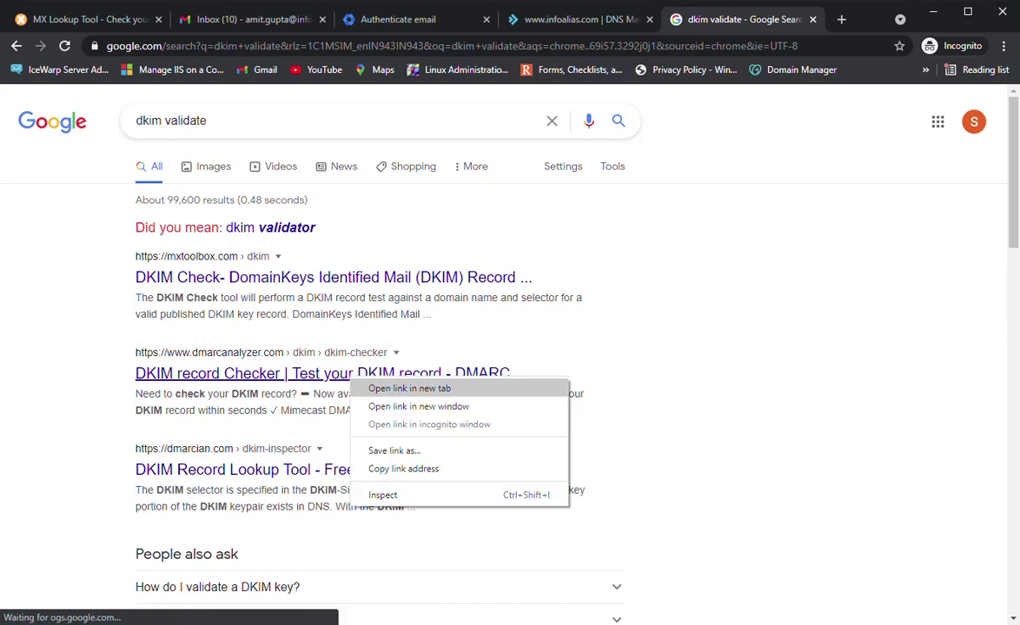
{"action": "left_click", "coordinate": [334, 387]}
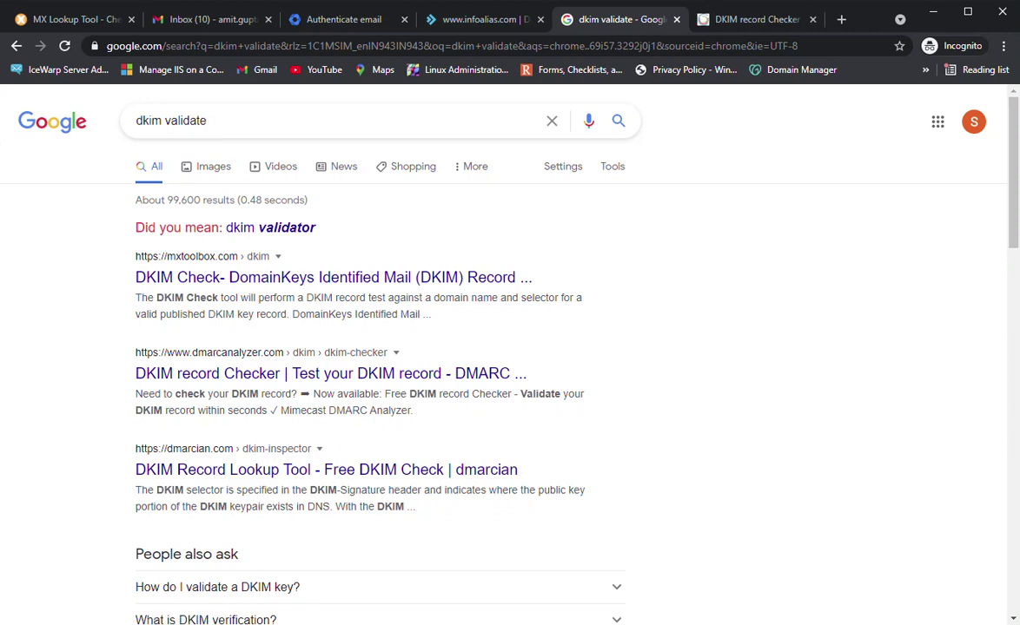
{"action": "right_click", "coordinate": [437, 474]}
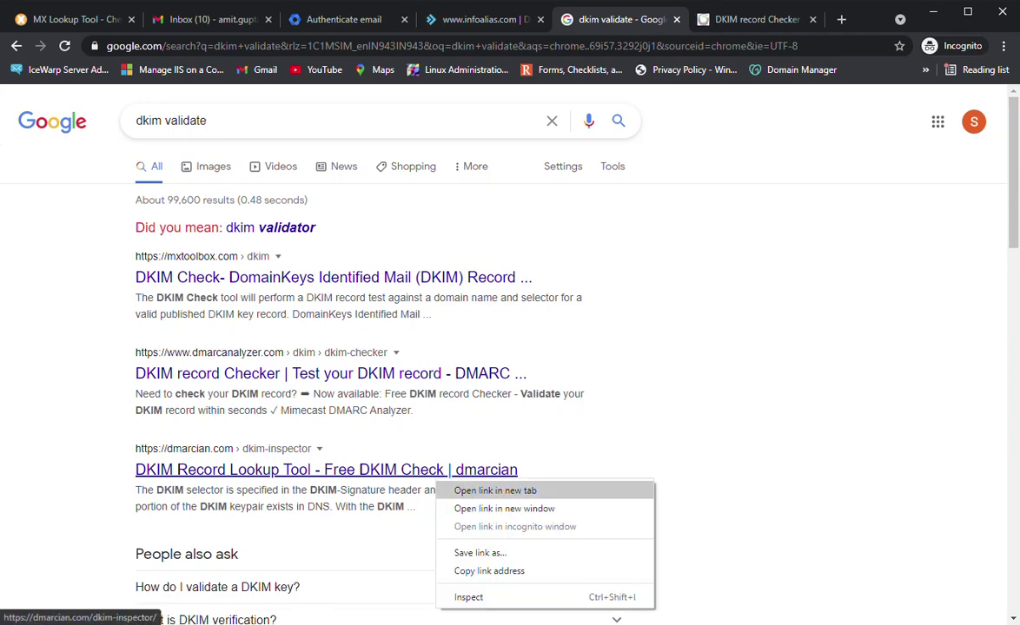
{"action": "left_click", "coordinate": [495, 490]}
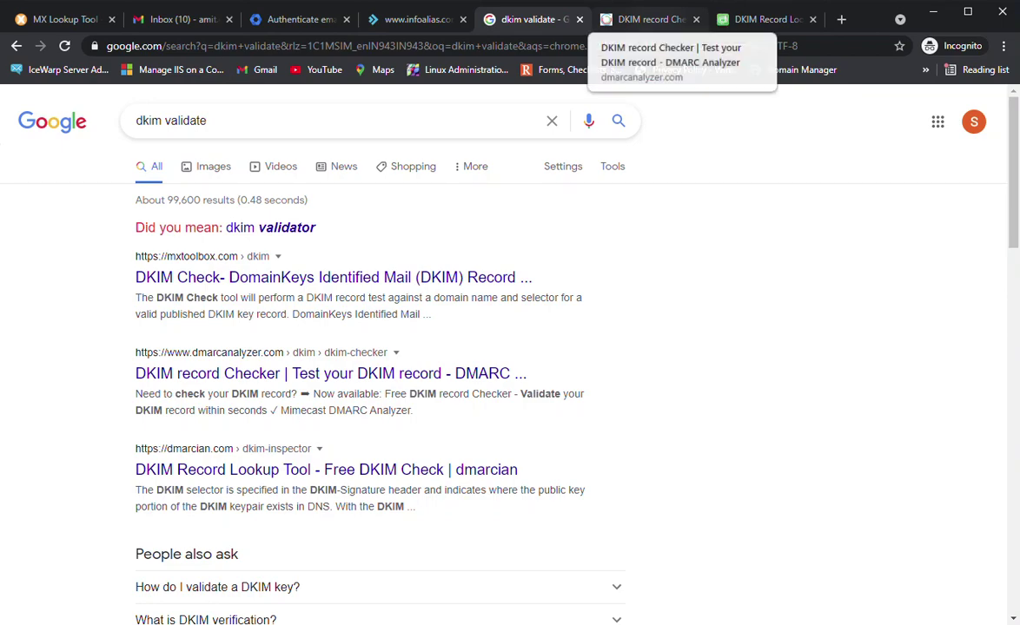
{"action": "left_click", "coordinate": [650, 19]}
{"action": "scroll", "coordinate": [503, 347], "scroll_direction": "down", "scroll_amount": 5}
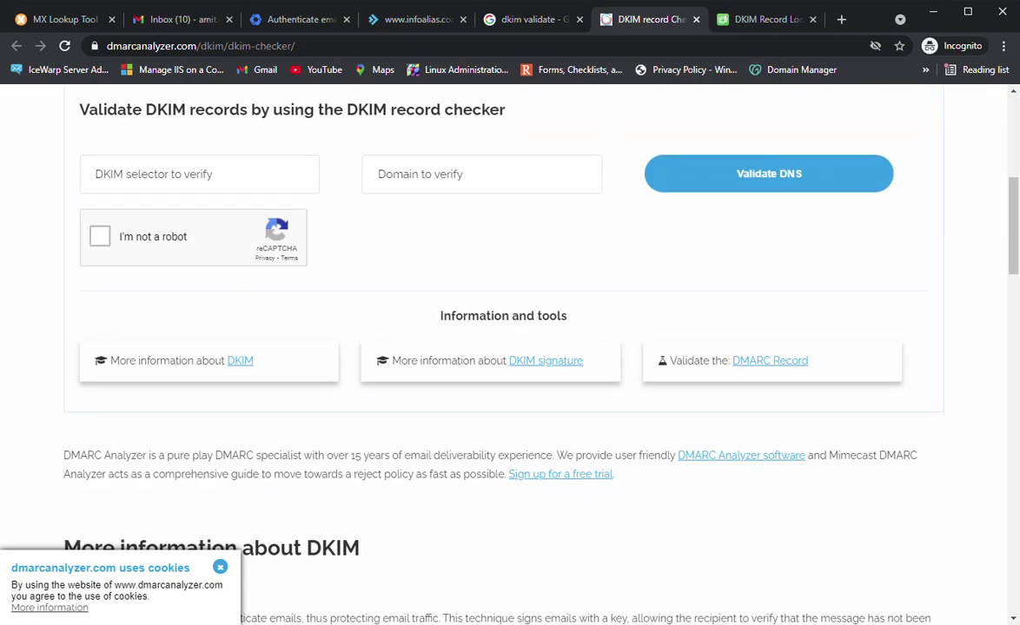
Pass the 'I'm not a robot' check on the DMARC Analyzer DKIM form
{"action": "left_click", "coordinate": [100, 237]}
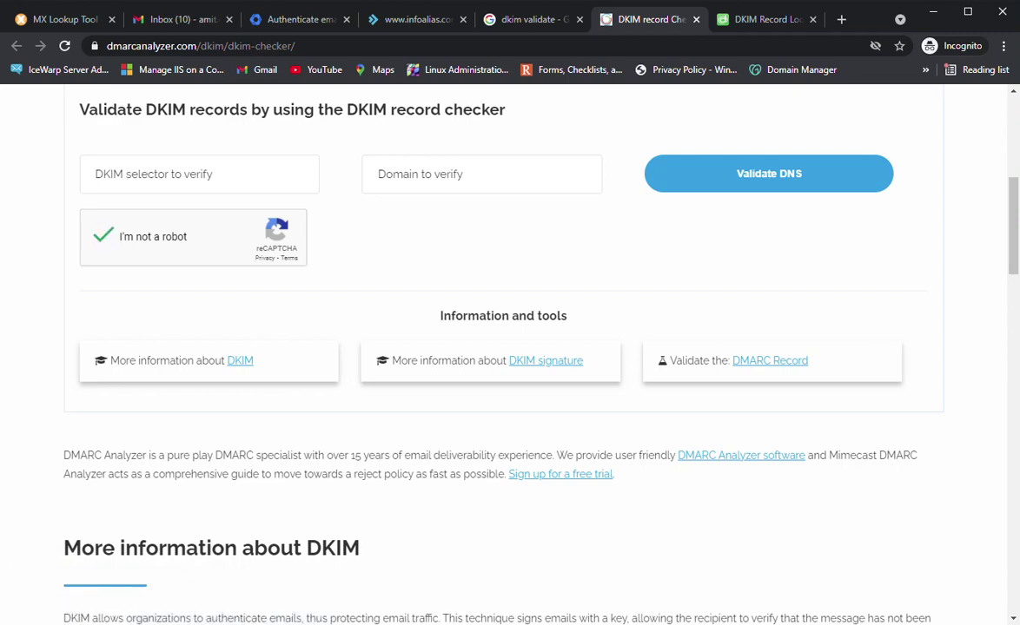
{"action": "key", "text": "ctrl+4"}
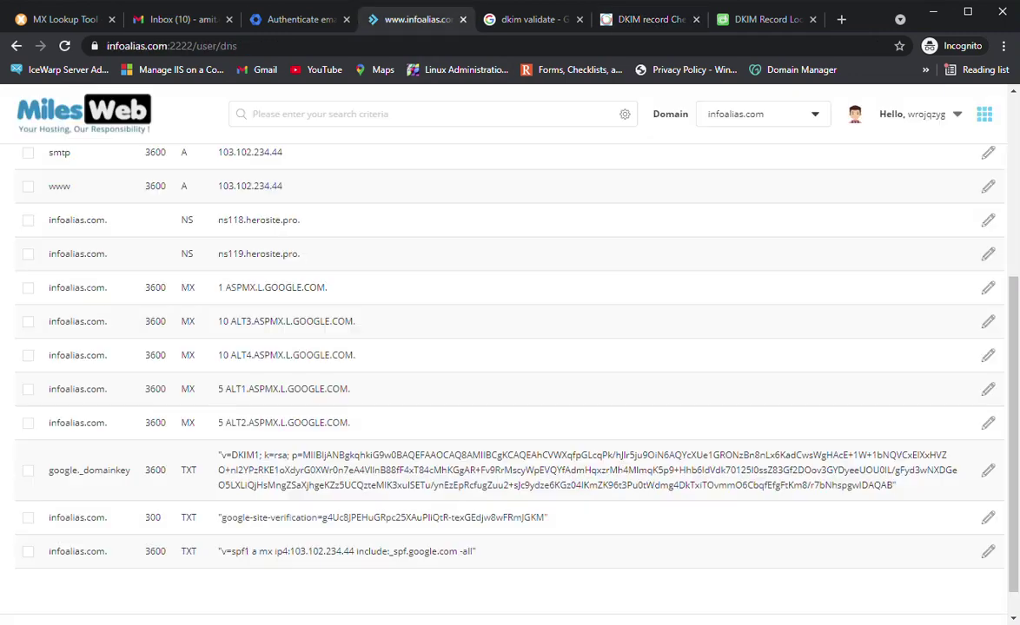
{"action": "key", "text": "ctrl+3"}
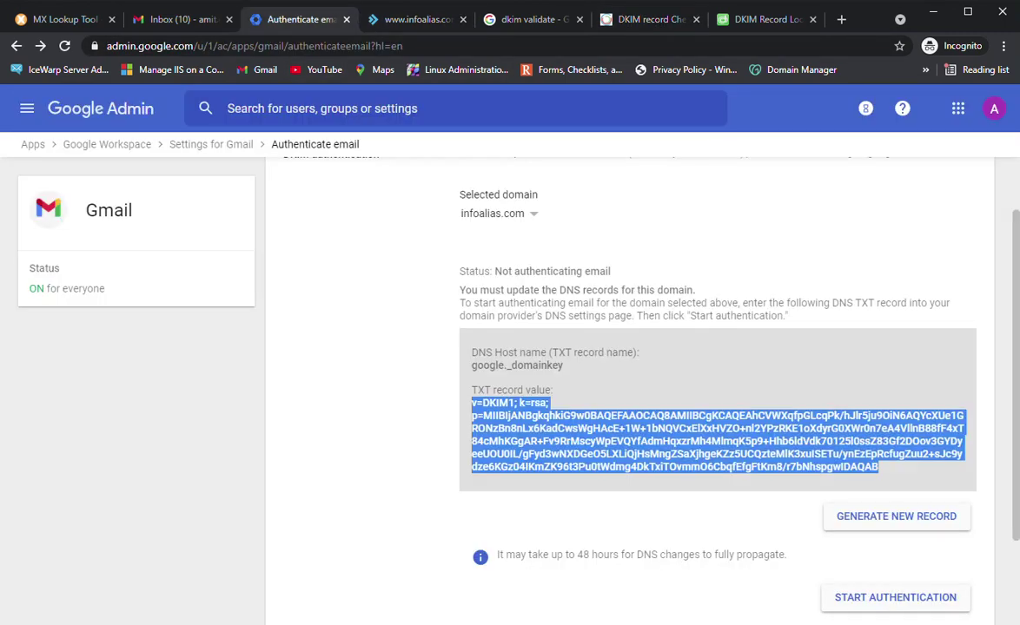
{"action": "scroll", "coordinate": [590, 359], "scroll_direction": "up", "scroll_amount": 1}
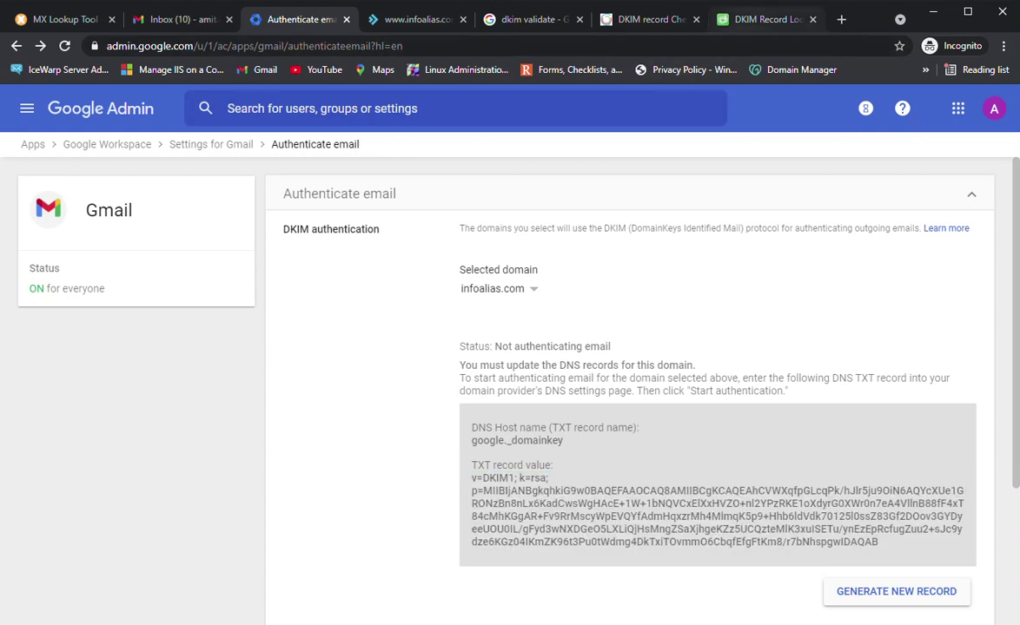
{"action": "left_click", "coordinate": [764, 19]}
{"action": "left_click", "coordinate": [651, 19]}
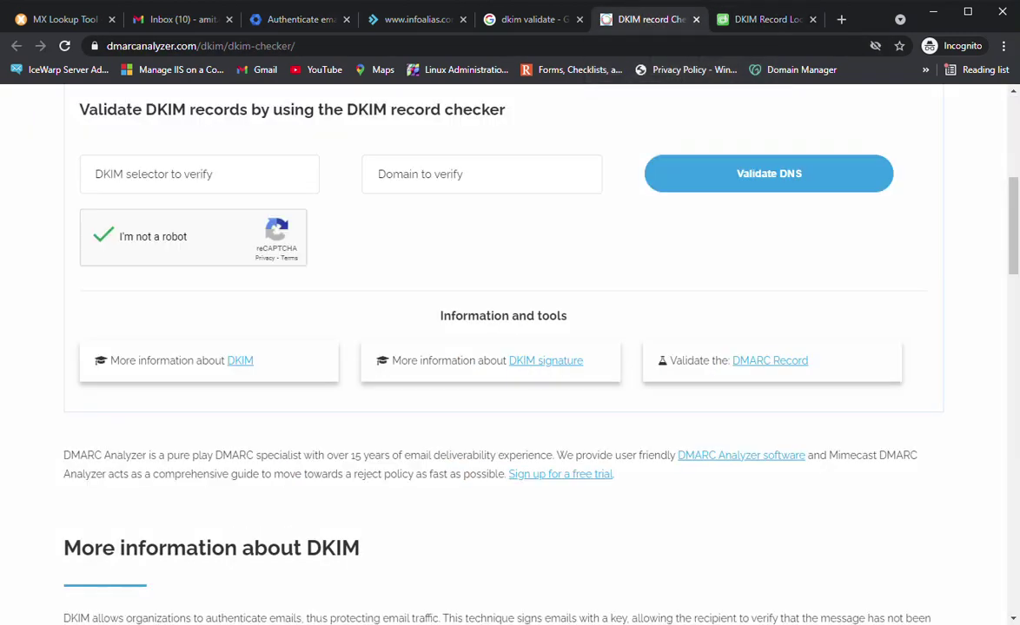
Enter selector google and domain infoalias.com and run the DKIM check
{"action": "type", "text": "google"}
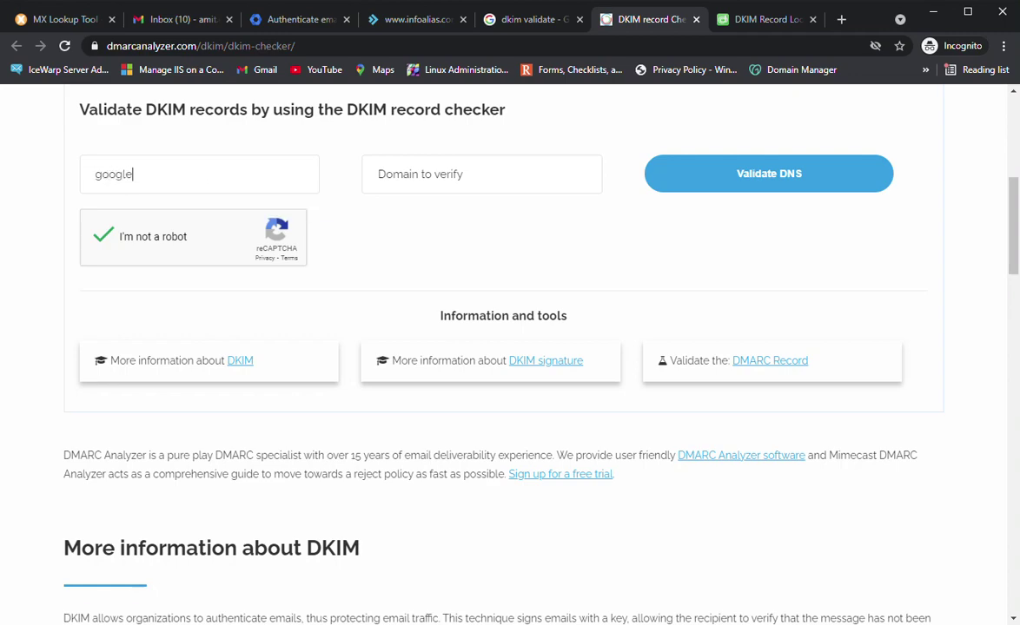
{"action": "left_click", "coordinate": [417, 174]}
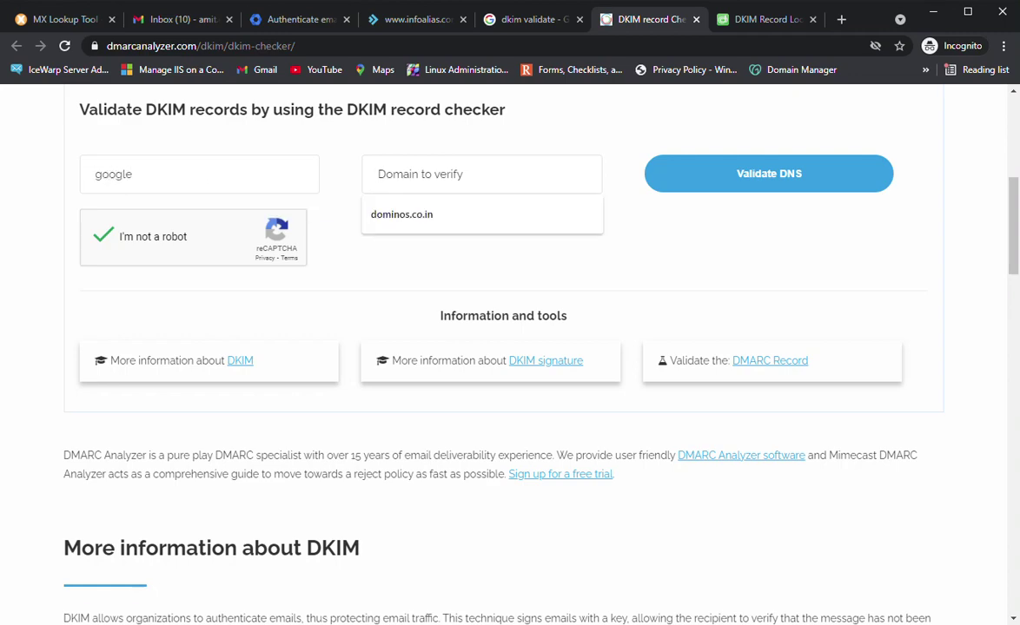
{"action": "type", "text": "info"}
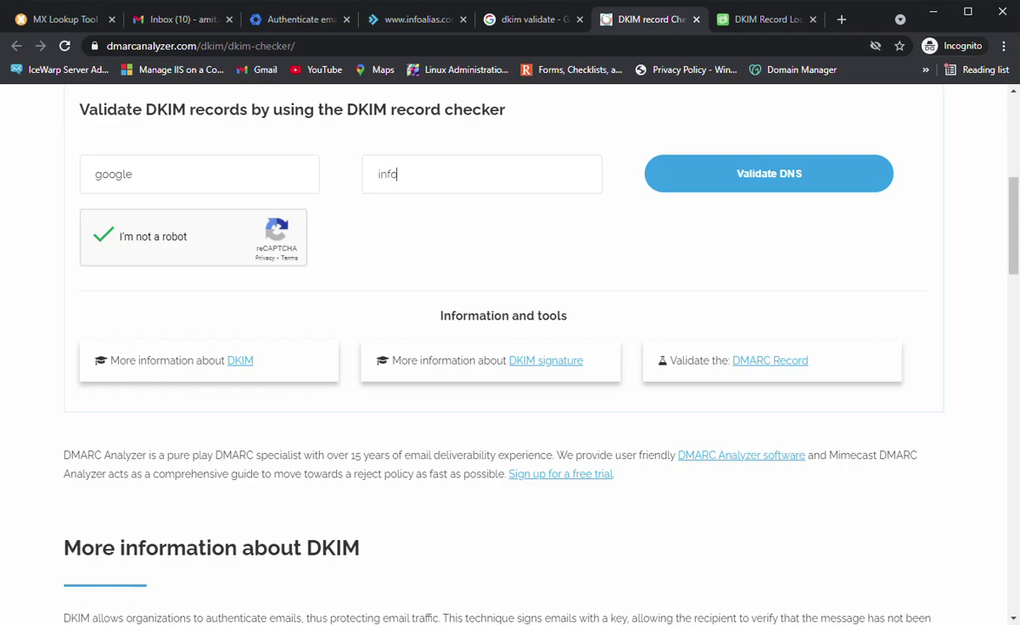
{"action": "type", "text": "alias.com"}
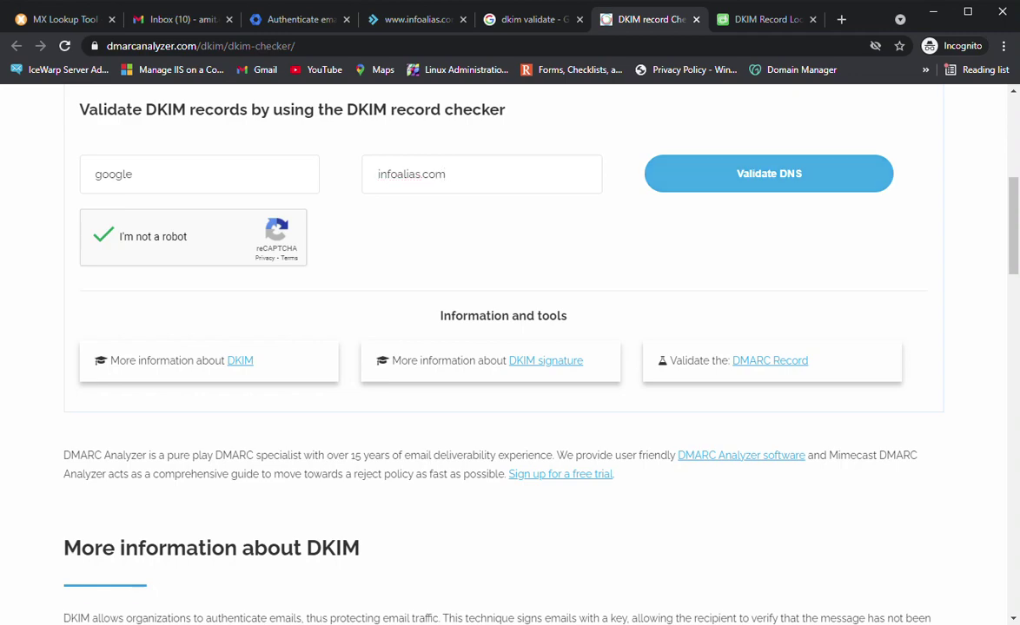
{"action": "key", "text": "Return"}
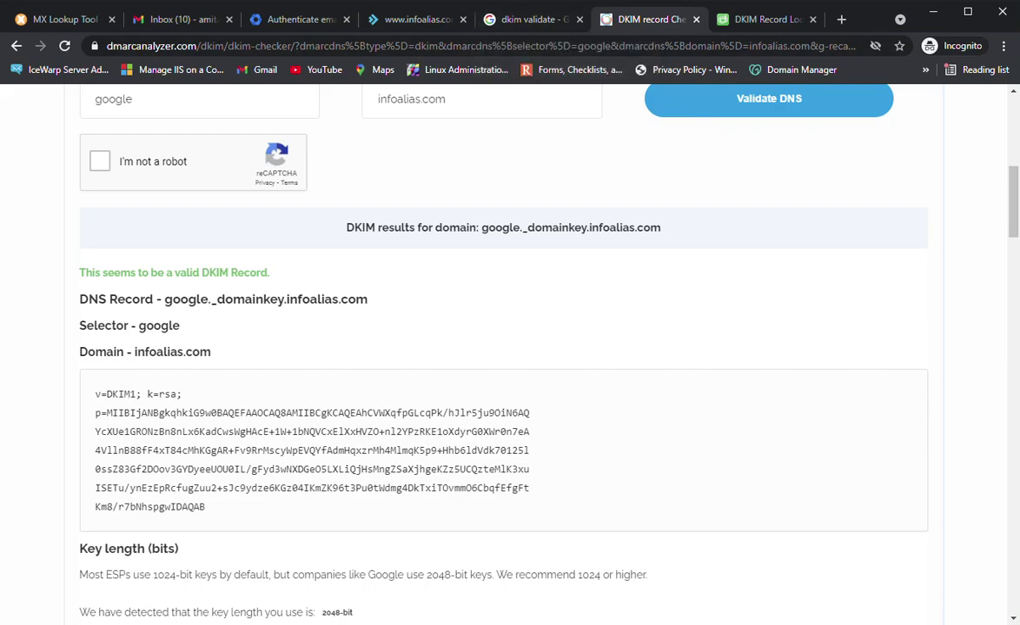
Scroll through the valid DKIM result with its 2048-bit key and declared tags, then back up
{"action": "scroll", "coordinate": [504, 348], "scroll_direction": "down", "scroll_amount": 4}
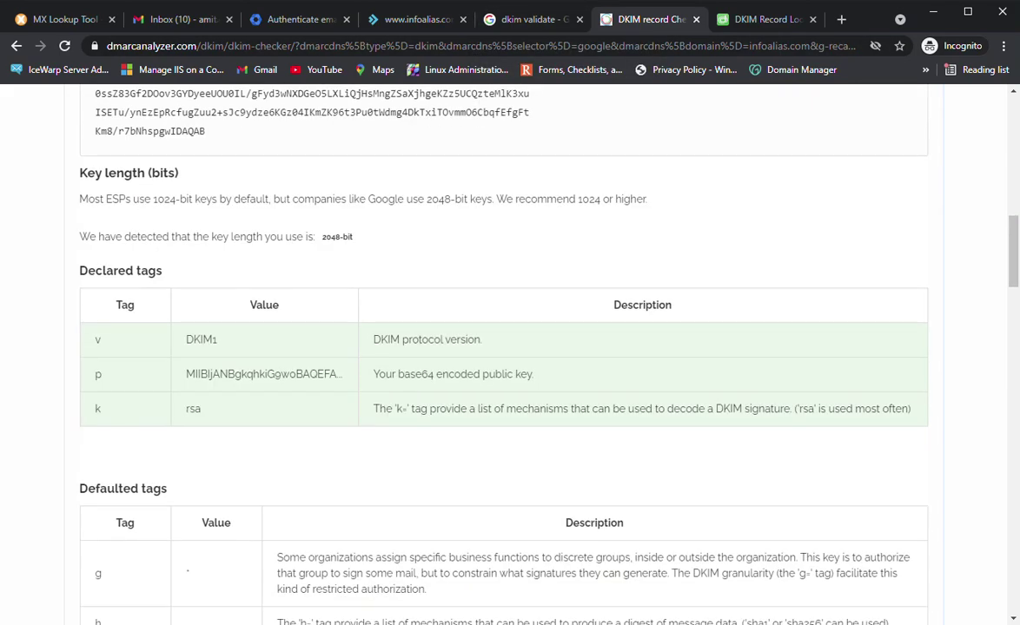
{"action": "scroll", "coordinate": [504, 347], "scroll_direction": "up", "scroll_amount": 7}
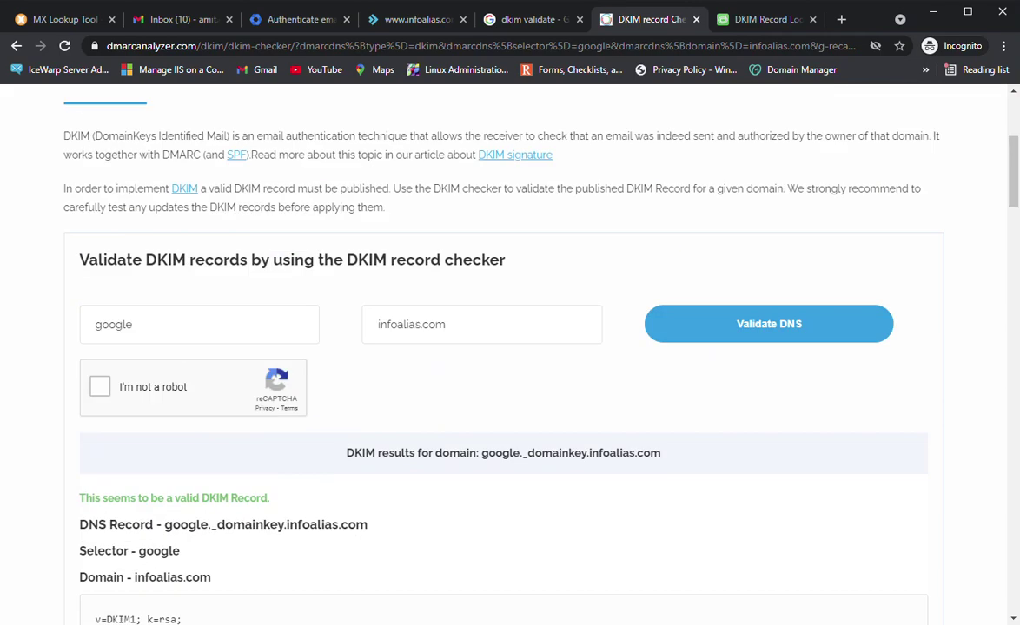
{"action": "scroll", "coordinate": [503, 347], "scroll_direction": "up", "scroll_amount": 2}
{"action": "key", "text": "ctrl+w"}
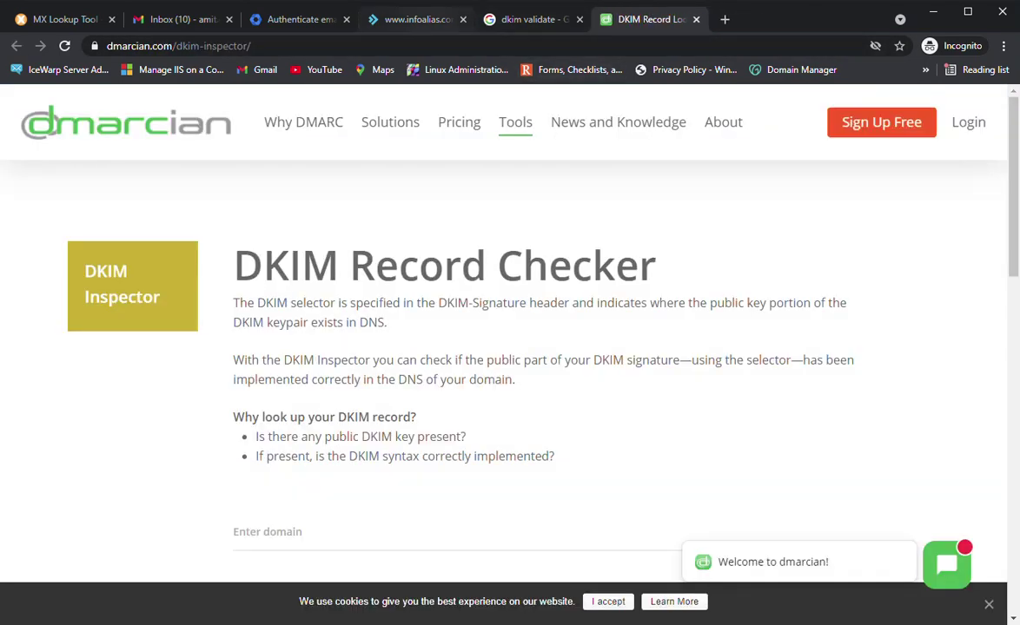
{"action": "key", "text": "ctrl+shift+Tab"}
{"action": "key", "text": "ctrl+shift+Tab"}
{"action": "scroll", "coordinate": [510, 391], "scroll_direction": "down", "scroll_amount": 1}
{"action": "scroll", "coordinate": [509, 391], "scroll_direction": "up", "scroll_amount": 6}
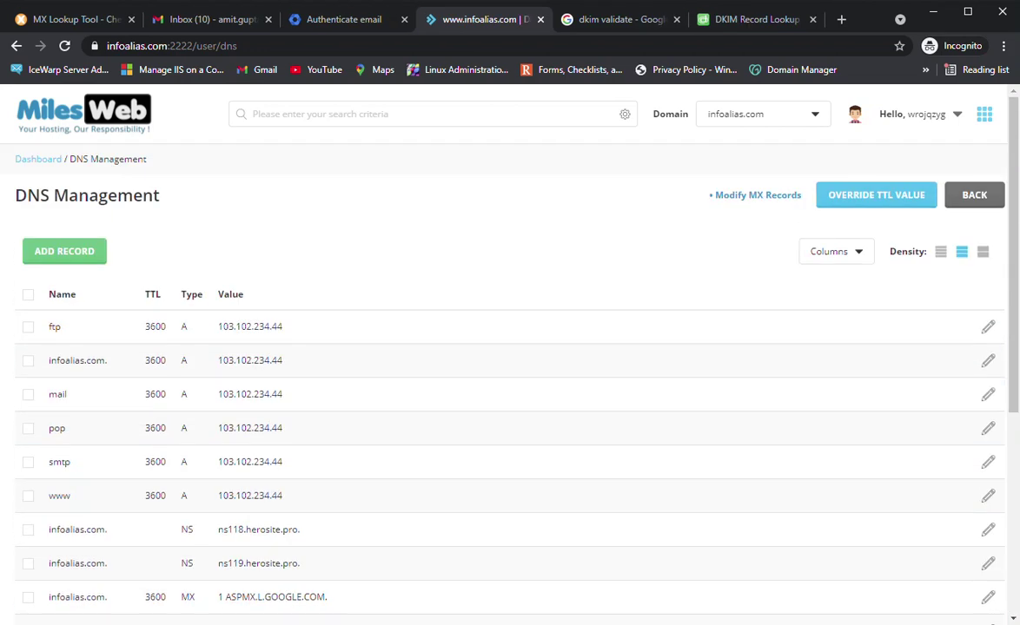
{"action": "key", "text": "ctrl+shift+Tab"}
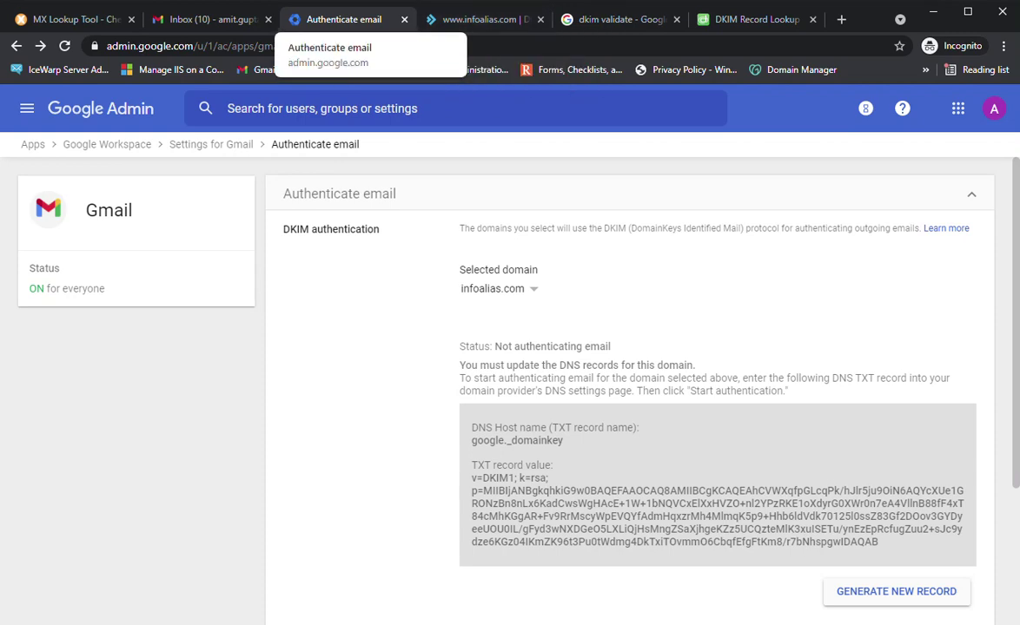
Start DKIM authentication for infoalias.com so its status reads Authenticating email
{"action": "scroll", "coordinate": [630, 391], "scroll_direction": "down", "scroll_amount": 3}
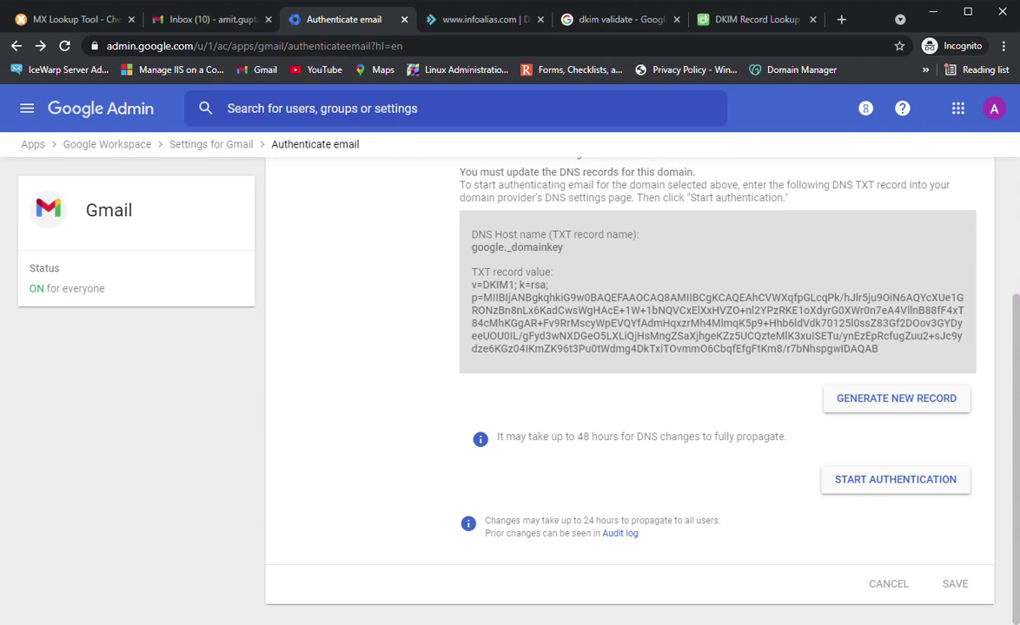
{"action": "left_click", "coordinate": [895, 480]}
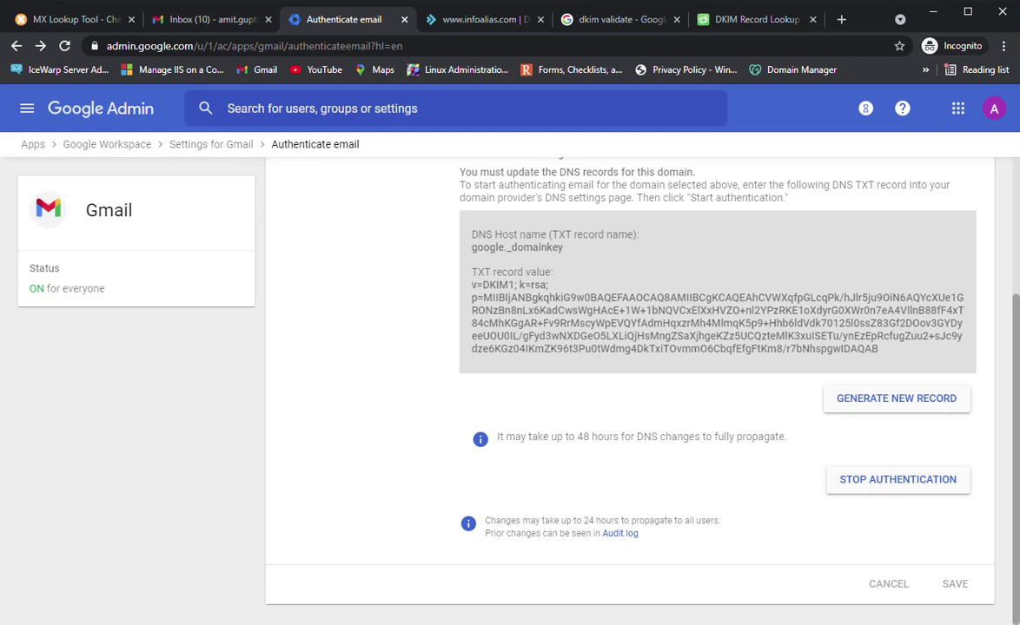
{"action": "scroll", "coordinate": [629, 364], "scroll_direction": "up", "scroll_amount": 3}
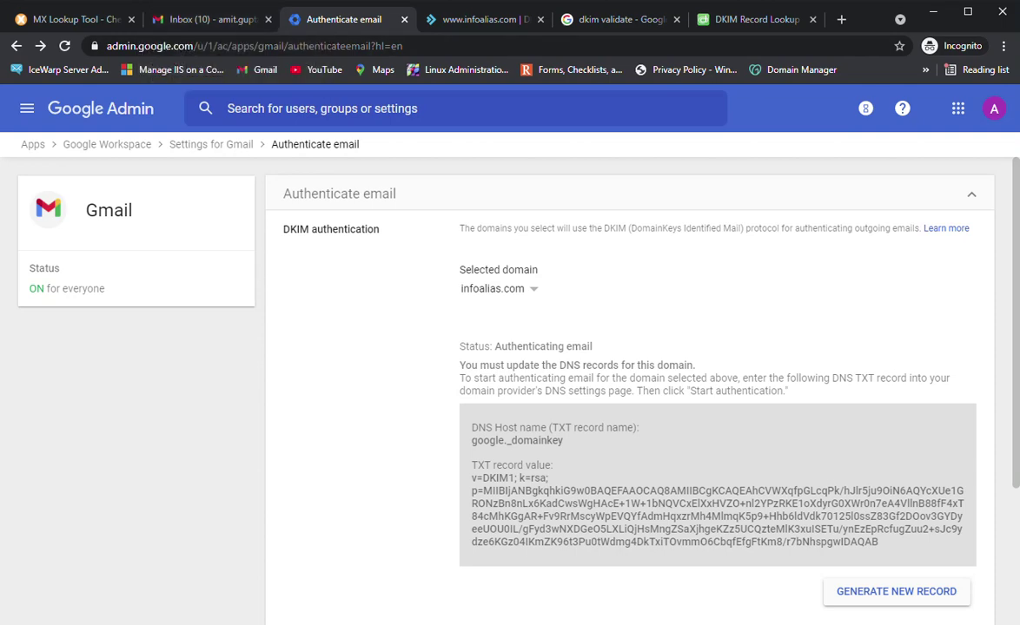
Send a test email with subject and body 'test' to the external Yahoo recipient address
{"action": "left_click", "coordinate": [208, 19]}
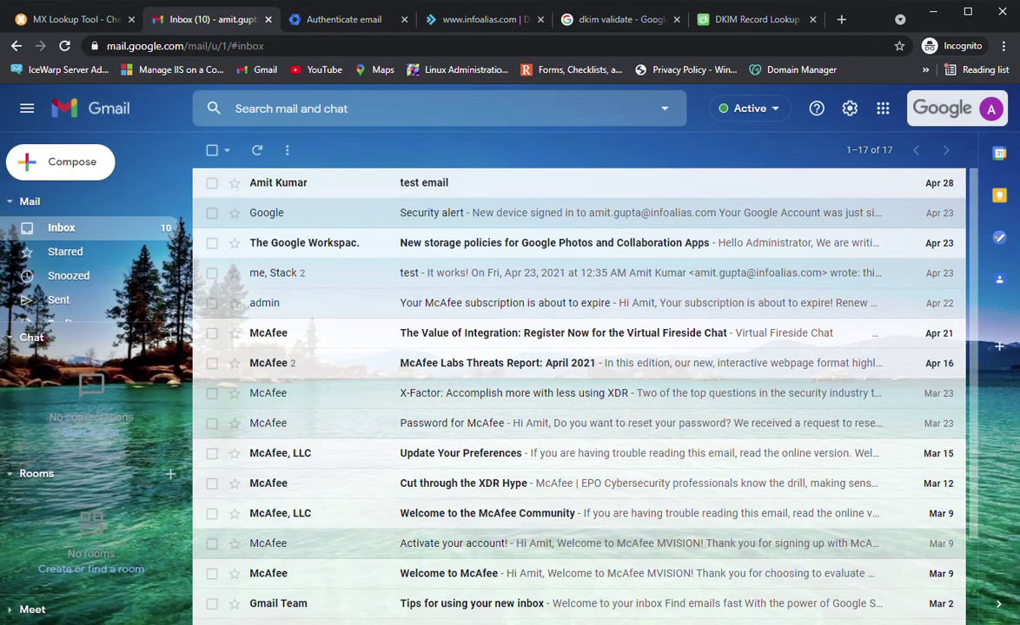
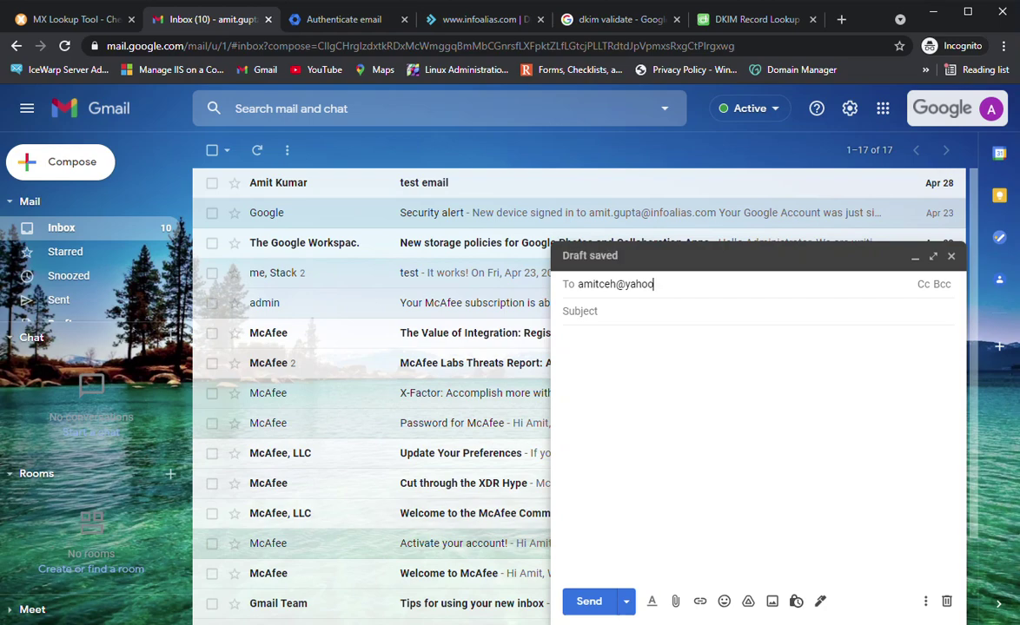
{"action": "key", "text": "Tab"}
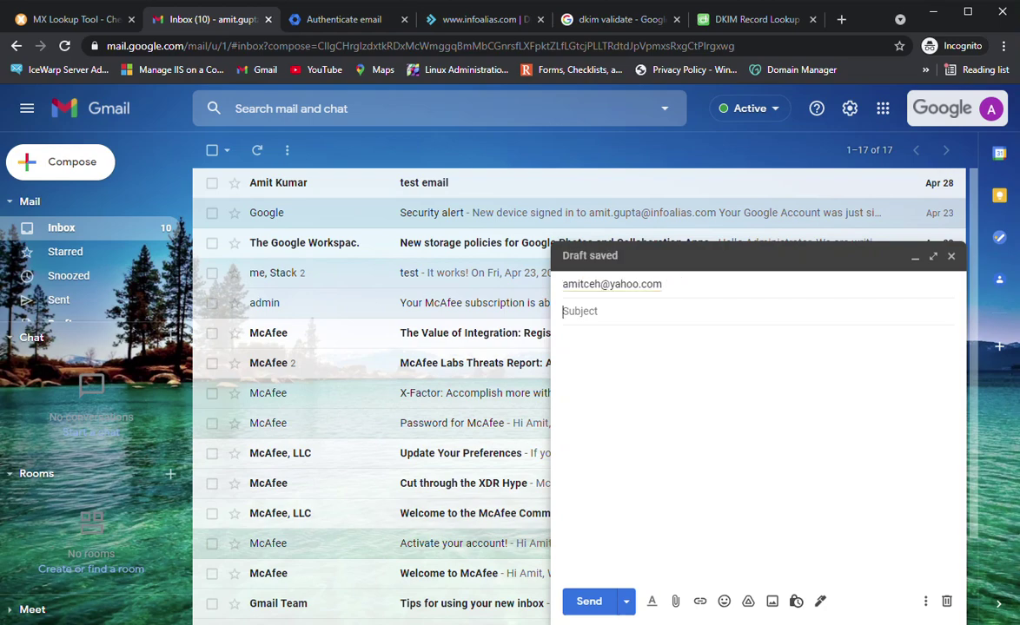
{"action": "type", "text": "test"}
{"action": "key", "text": "Tab"}
{"action": "type", "text": "test"}
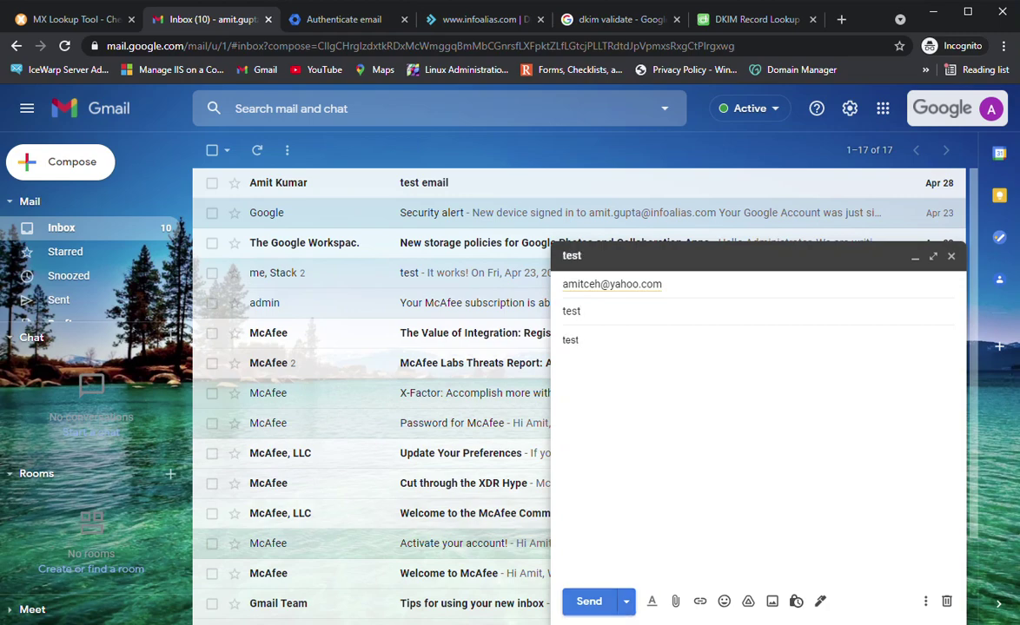
{"action": "left_click", "coordinate": [589, 601]}
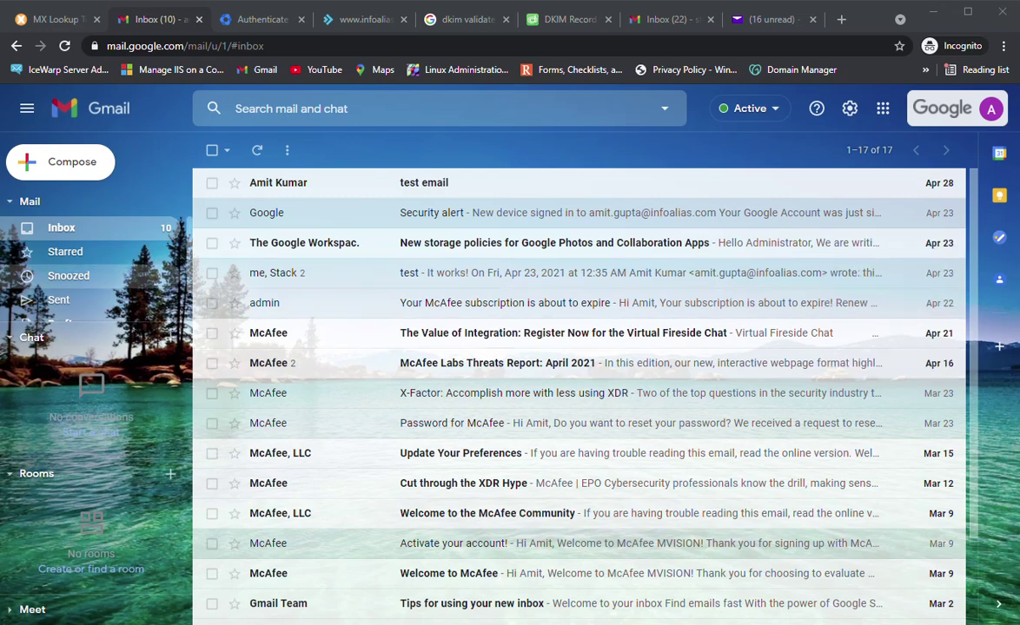
Check Gmail's Sent folder, then open the received 'test' message in Yahoo Mail and its More menu
{"action": "left_click", "coordinate": [58, 299]}
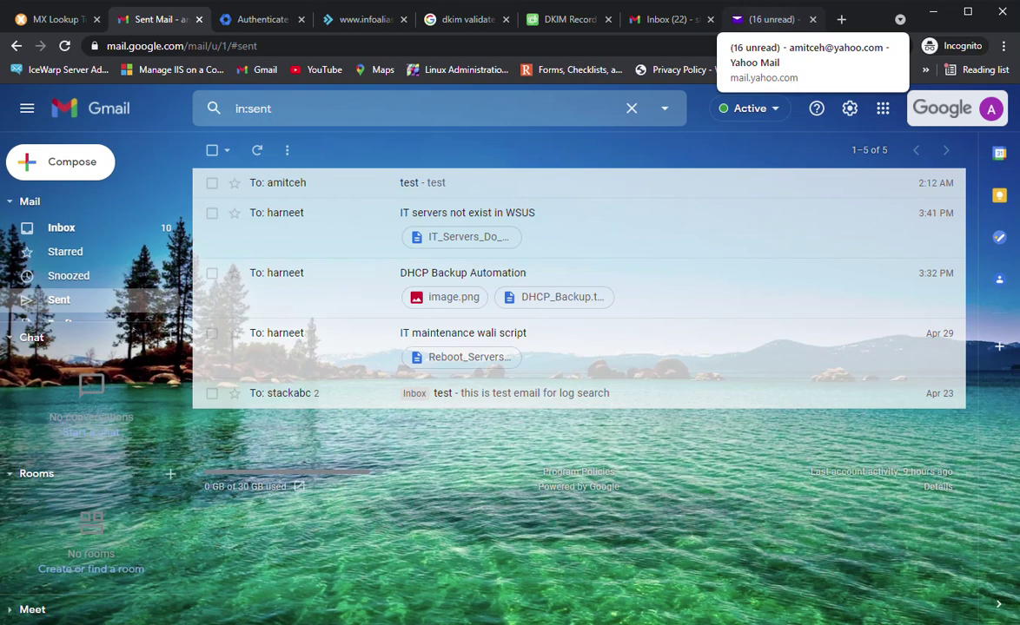
{"action": "left_click", "coordinate": [768, 19]}
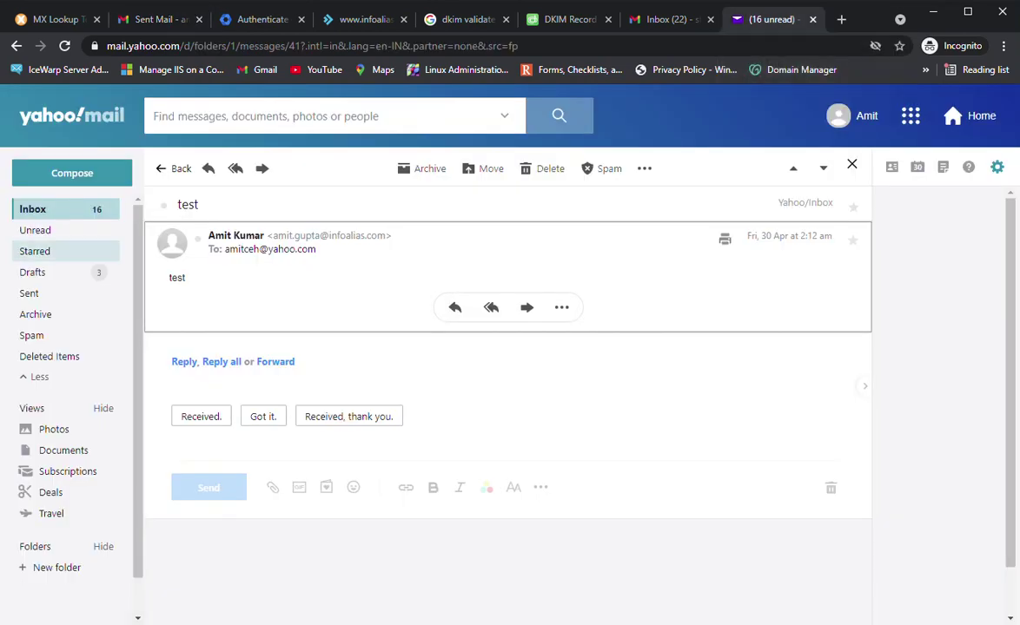
{"action": "left_click", "coordinate": [32, 208]}
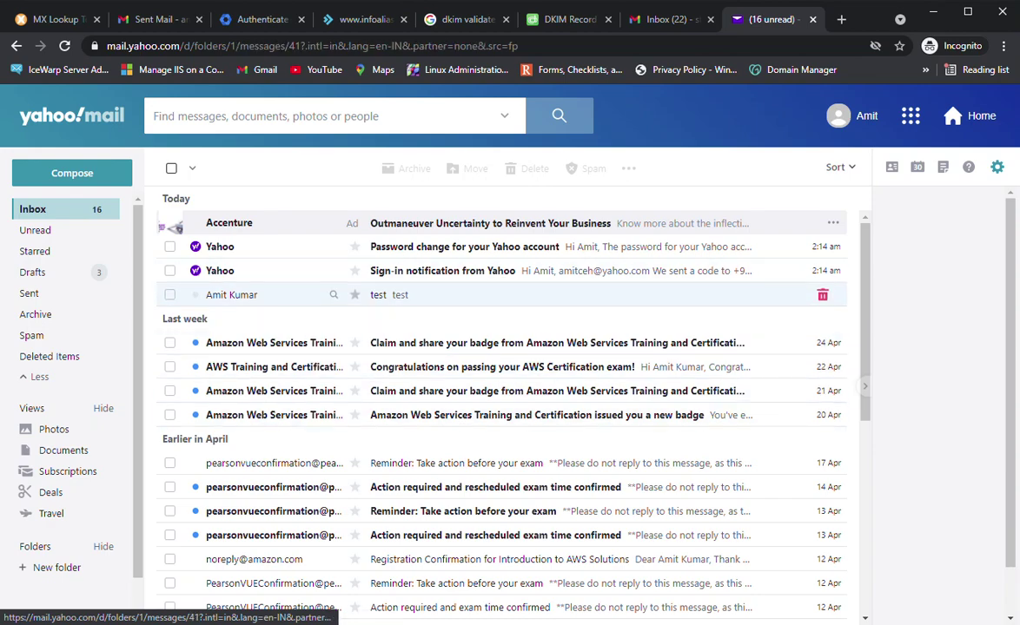
{"action": "left_click", "coordinate": [487, 295]}
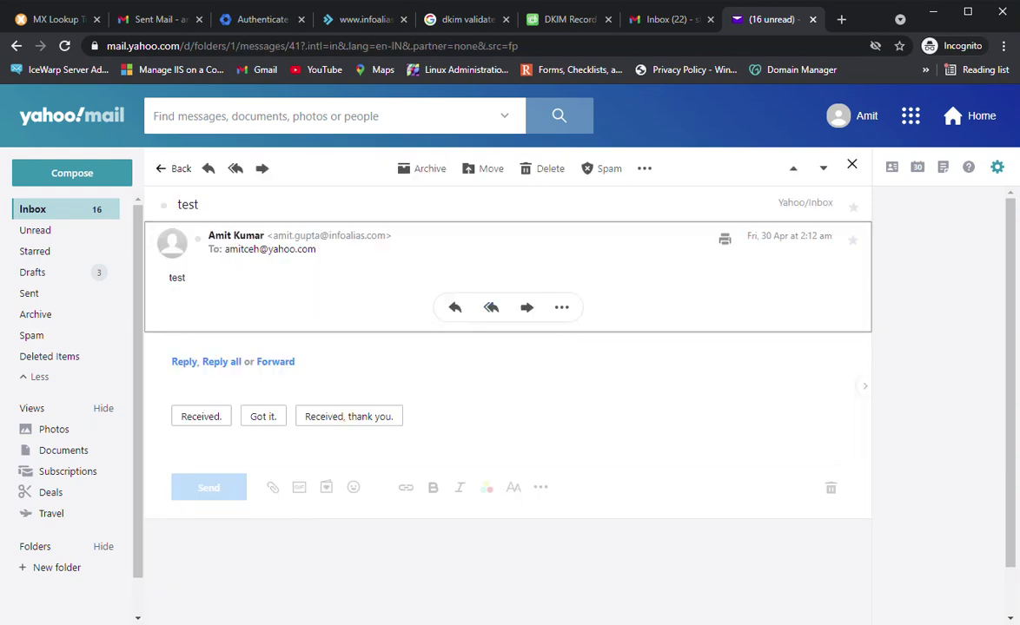
{"action": "mouse_move", "coordinate": [235, 235]}
{"action": "left_click", "coordinate": [562, 307]}
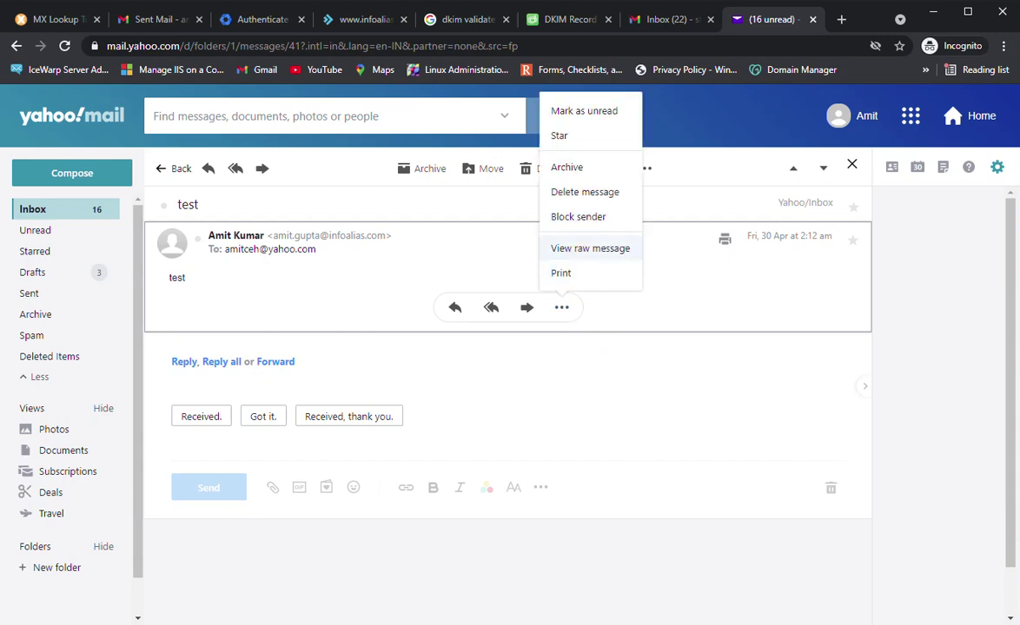
View the raw message, find the DKIM header, and highlight dkim=pass with d=infoalias.com; s=google
{"action": "left_click", "coordinate": [590, 248]}
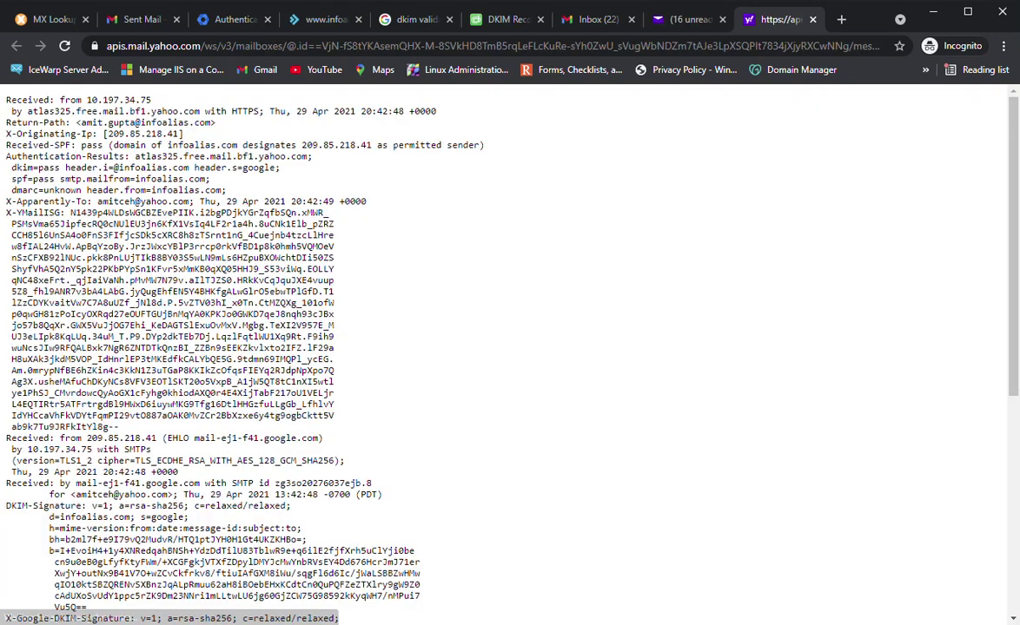
{"action": "key", "text": "ctrl+f"}
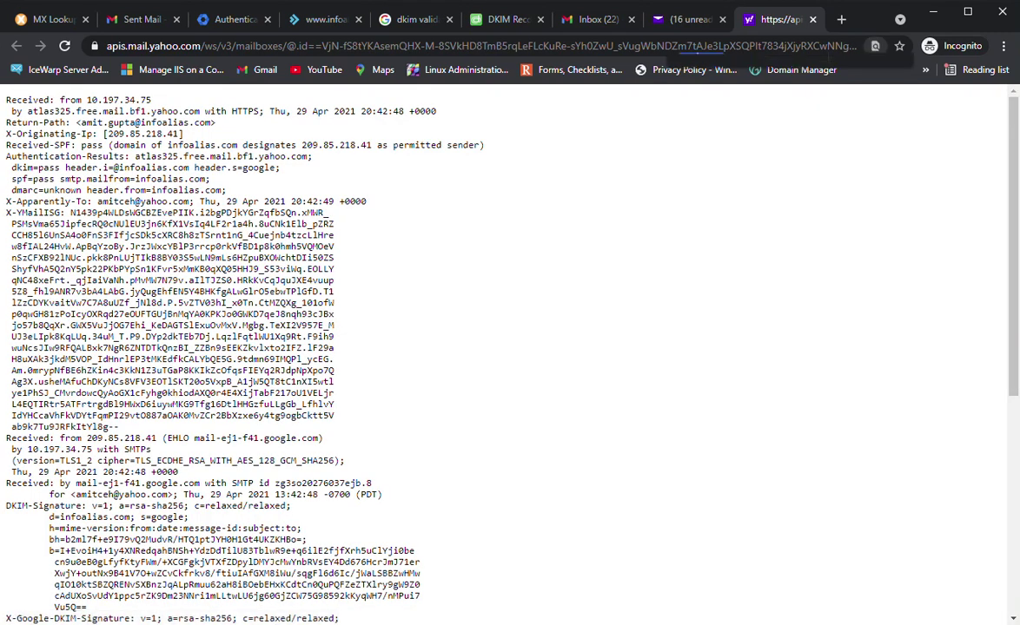
{"action": "type", "text": "DKIM"}
{"action": "key", "text": "Return"}
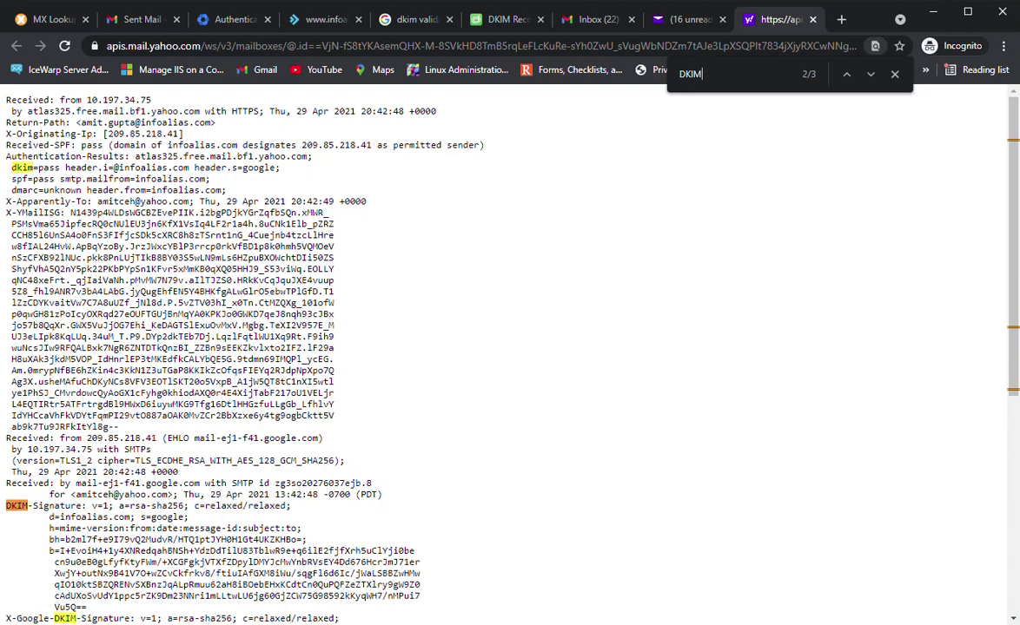
{"action": "left_click_drag", "start_coordinate": [140, 517], "coordinate": [185, 516]}
{"action": "left_click_drag", "start_coordinate": [60, 517], "coordinate": [128, 528]}
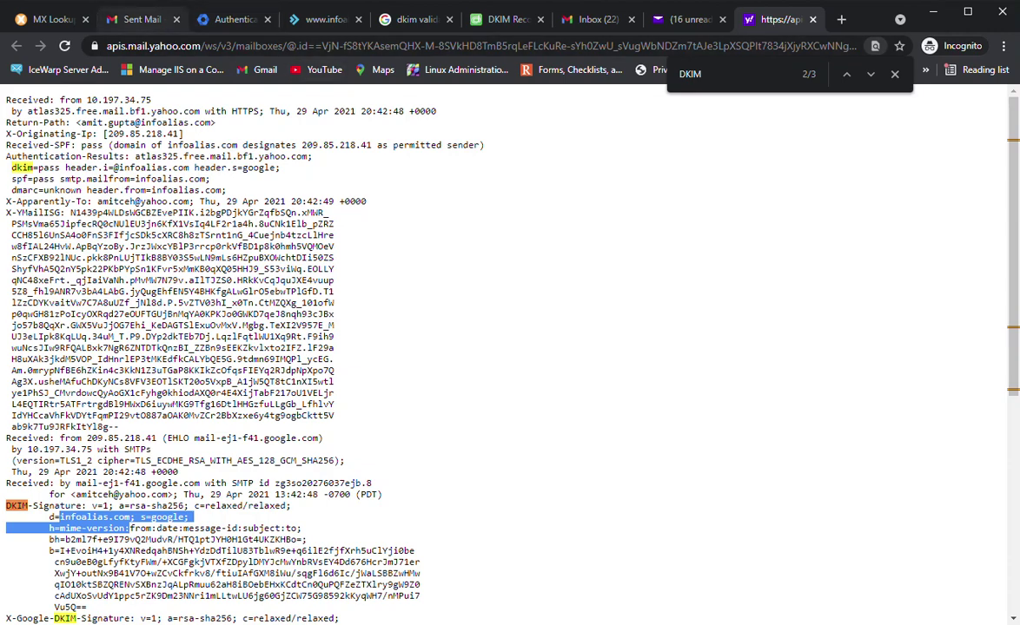
{"action": "left_click", "coordinate": [156, 19]}
Email the Gmail test address with subject 'TEST FOR DKIM' and body 'TEST', then view that recipient's inbox
{"action": "key", "text": "c"}
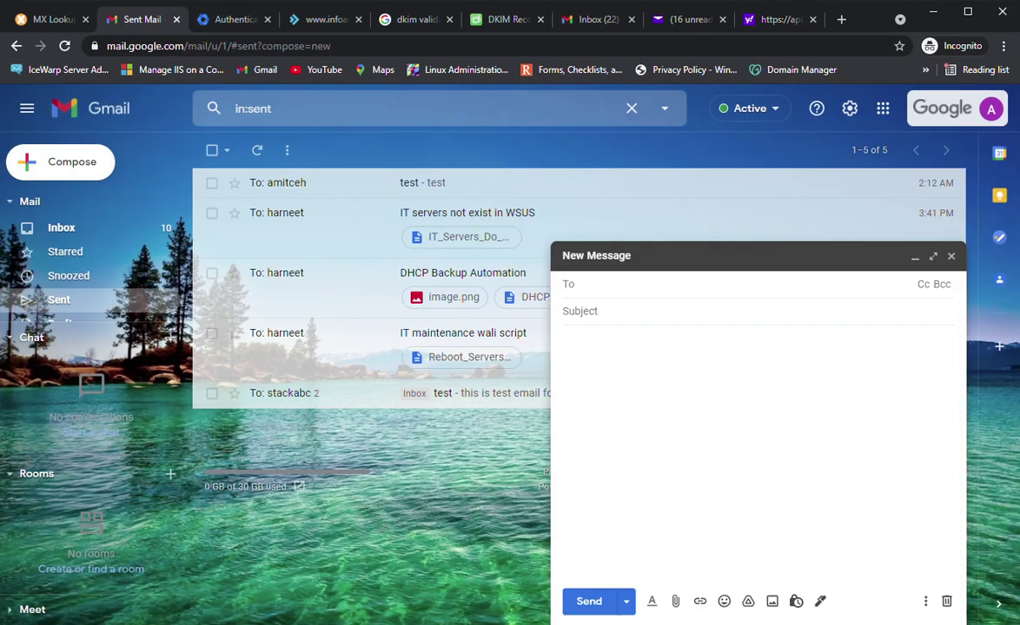
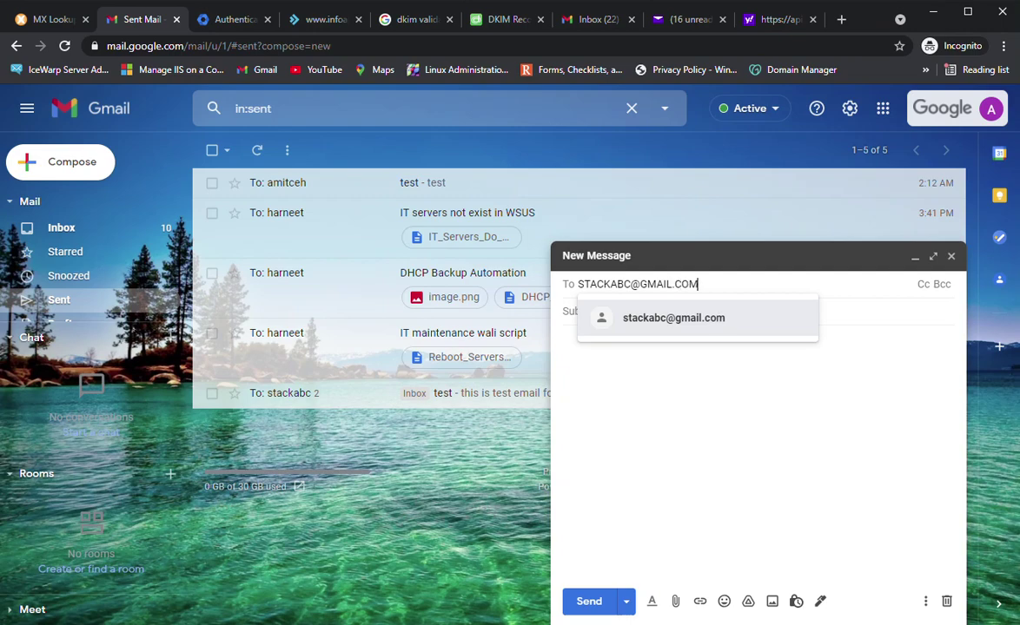
{"action": "key", "text": "Return"}
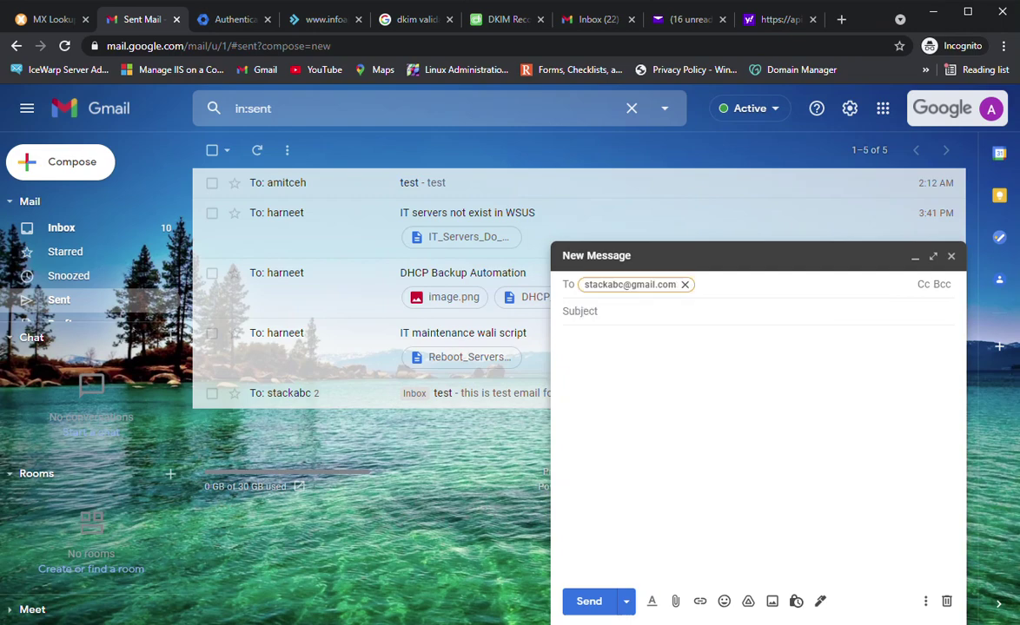
{"action": "key", "text": "Tab"}
{"action": "type", "text": "TEST "}
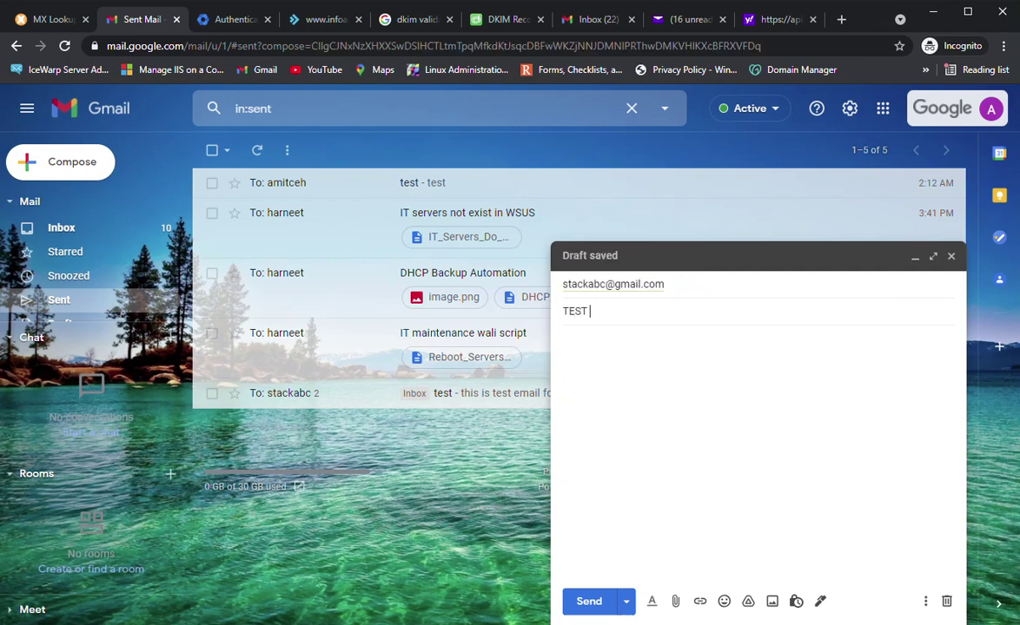
{"action": "type", "text": "FOR DKIM"}
{"action": "key", "text": "Tab"}
{"action": "type", "text": "T"}
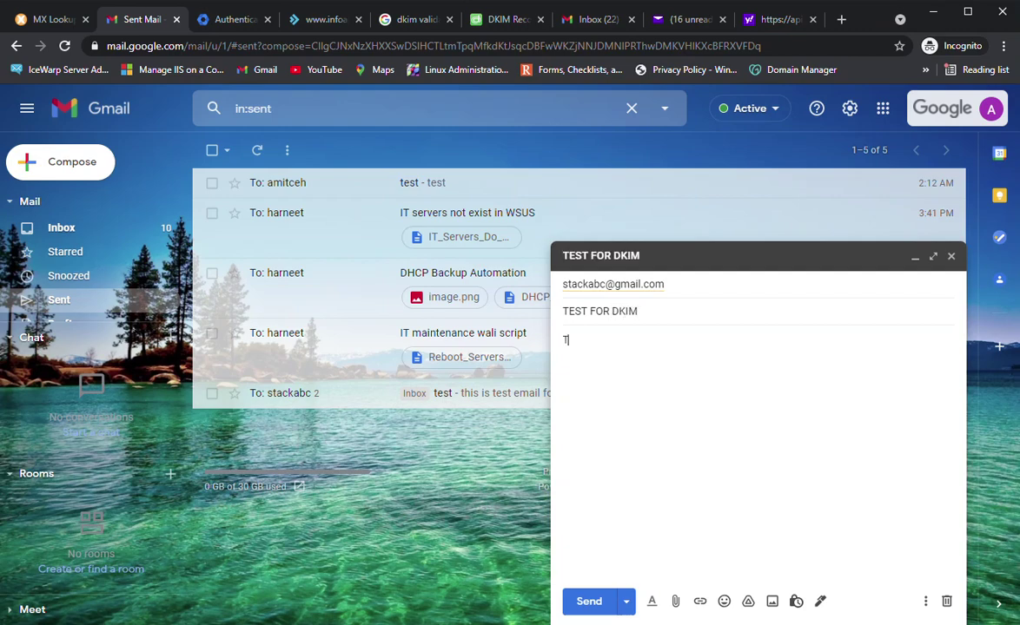
{"action": "type", "text": "EST"}
{"action": "key", "text": "ctrl+Return"}
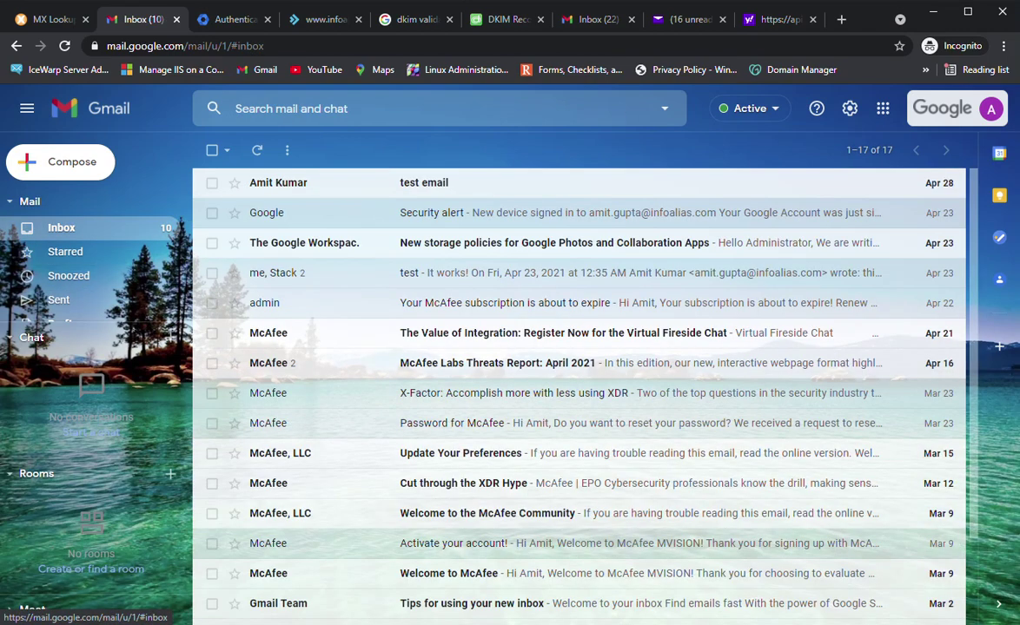
{"action": "left_click", "coordinate": [60, 227]}
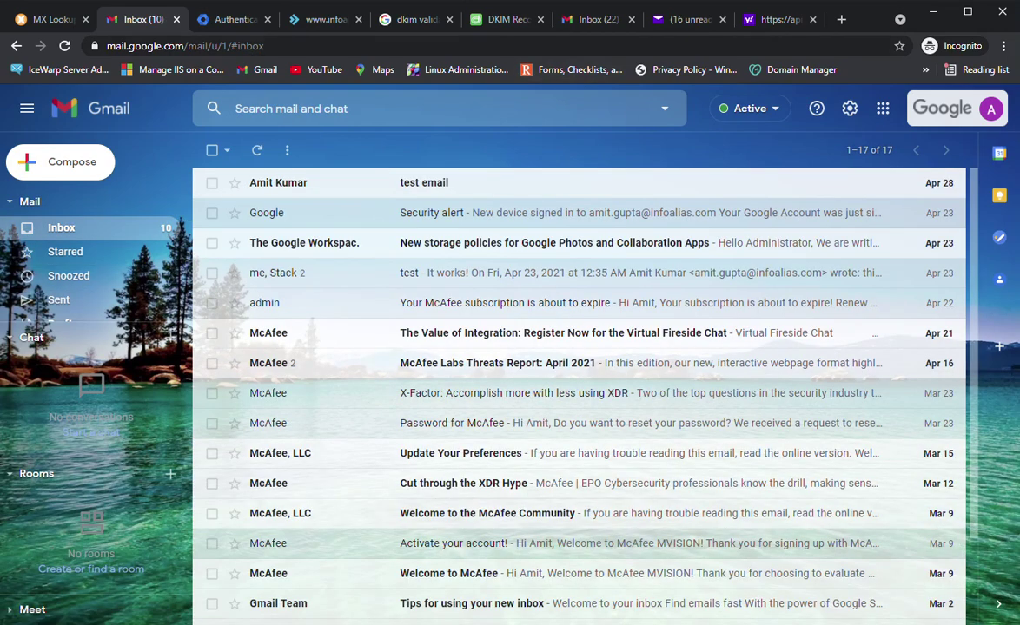
{"action": "left_click", "coordinate": [597, 19]}
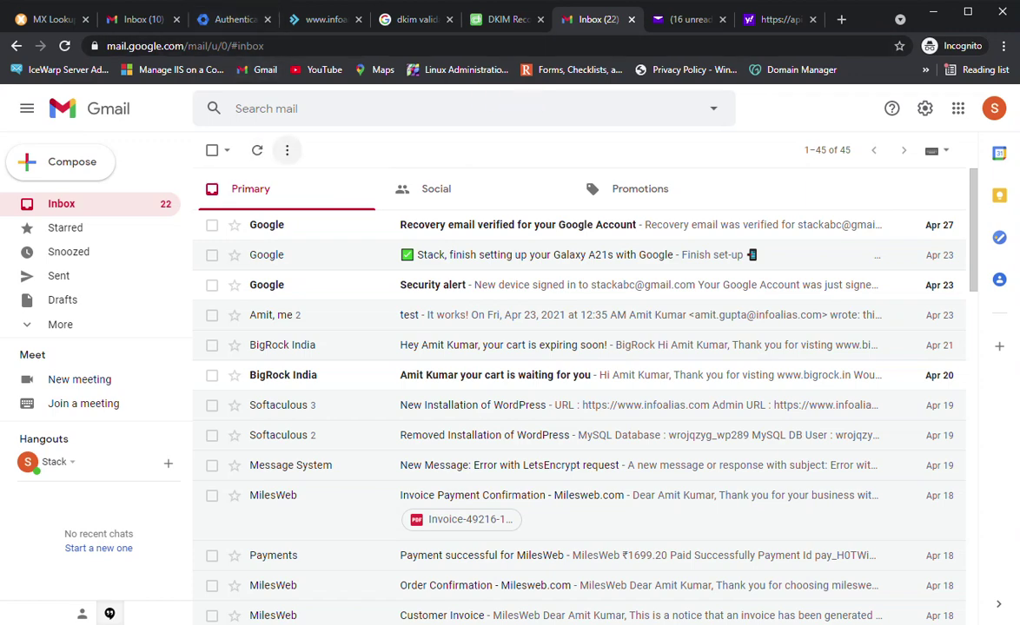
Open the received TEST FOR DKIM email's original headers, showing DKIM PASS for infoalias.com
{"action": "left_click", "coordinate": [257, 150]}
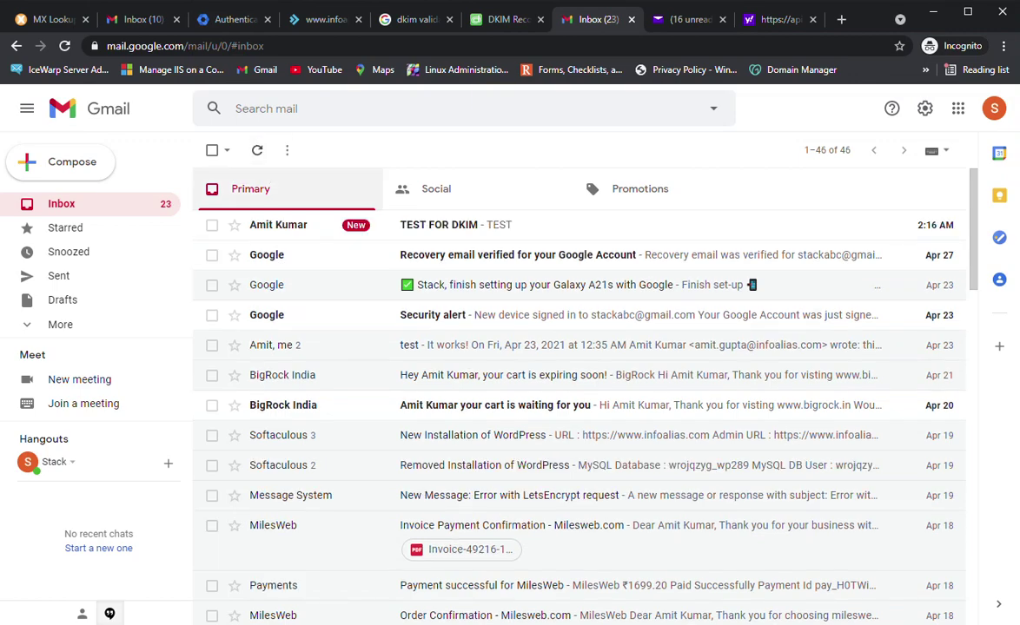
{"action": "left_click", "coordinate": [439, 224]}
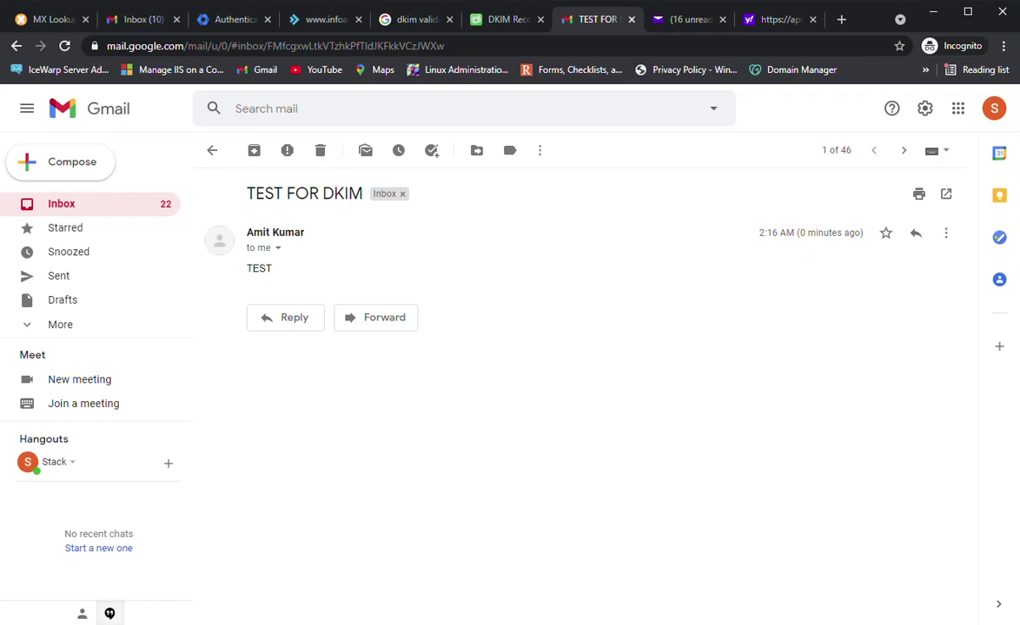
{"action": "left_click", "coordinate": [278, 248]}
{"action": "left_click", "coordinate": [946, 233]}
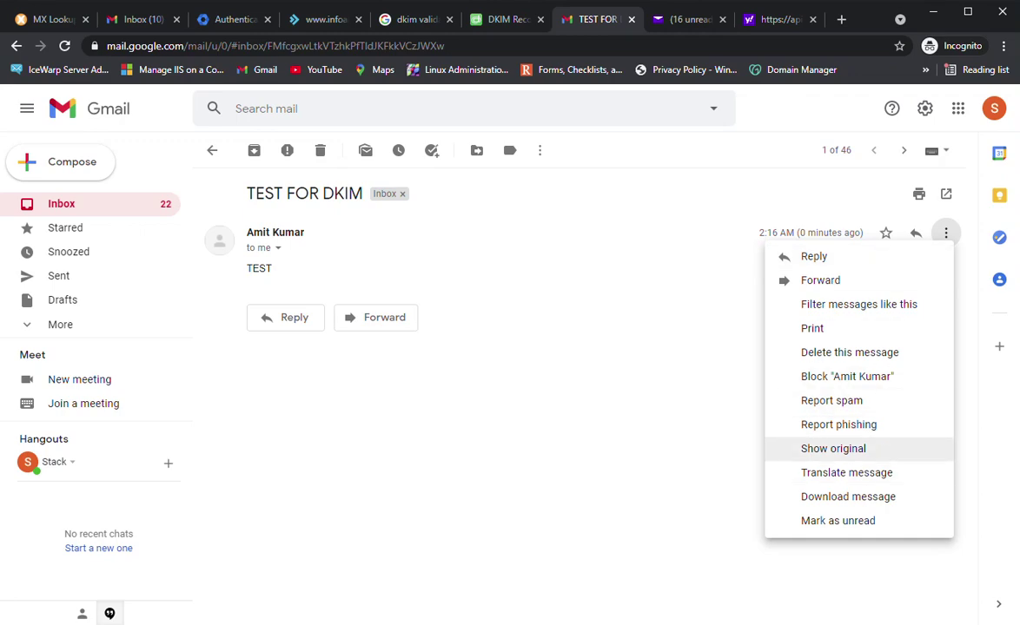
{"action": "left_click", "coordinate": [833, 448]}
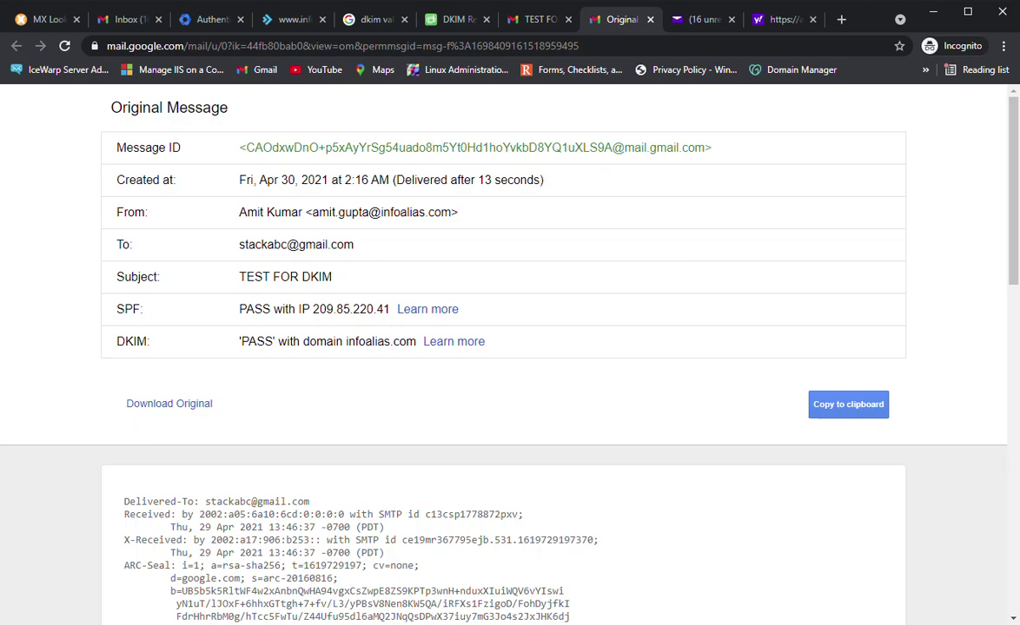
{"action": "scroll", "coordinate": [510, 348], "scroll_direction": "down", "scroll_amount": 3}
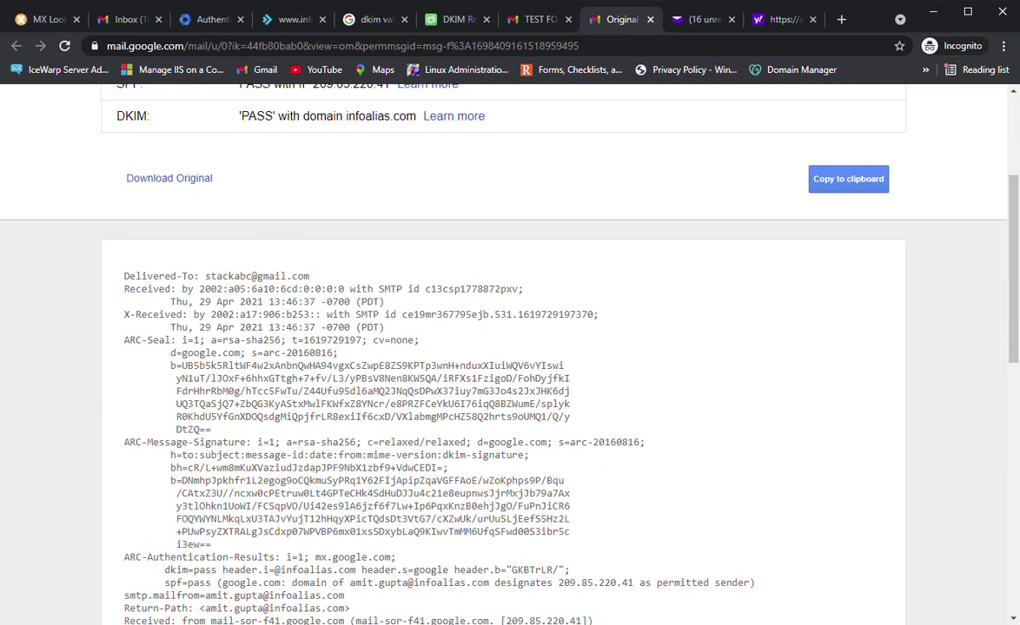
{"action": "scroll", "coordinate": [510, 347], "scroll_direction": "down", "scroll_amount": 2}
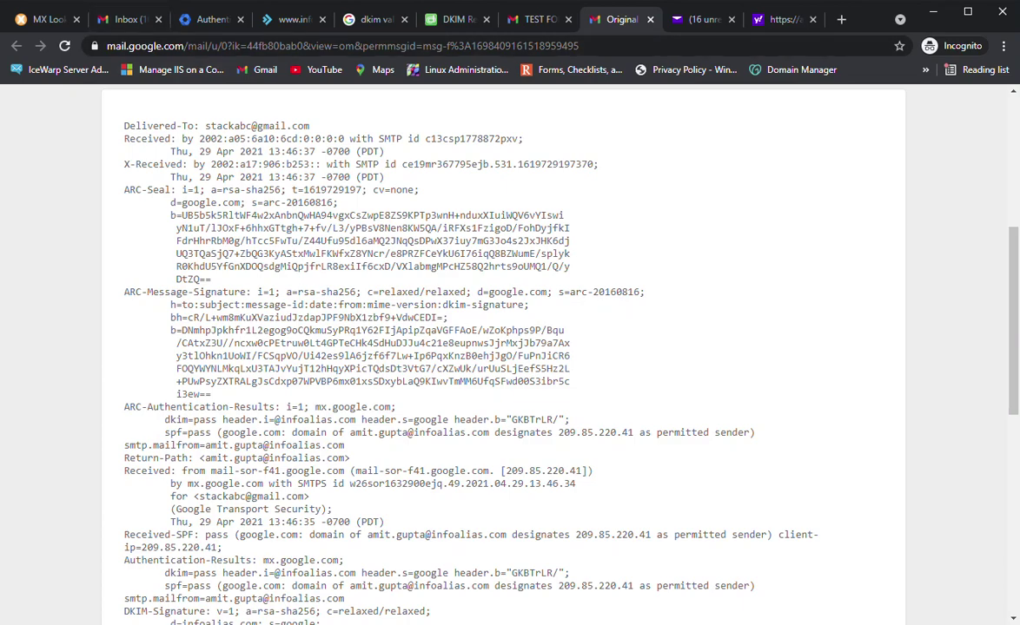
{"action": "left_click_drag", "start_coordinate": [350, 419], "coordinate": [518, 419]}
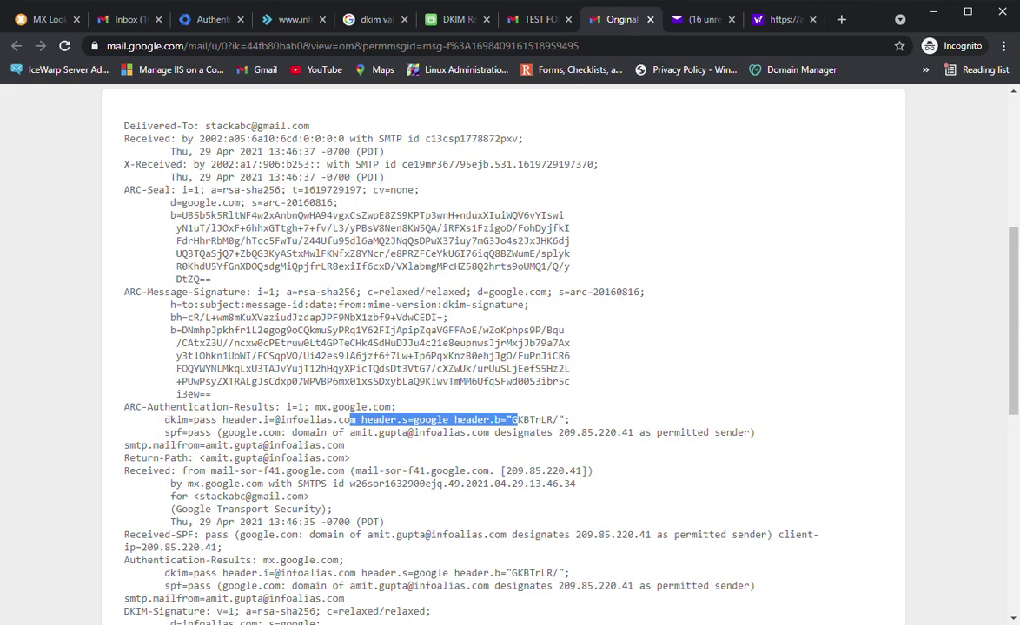
{"action": "scroll", "coordinate": [504, 347], "scroll_direction": "up", "scroll_amount": 5}
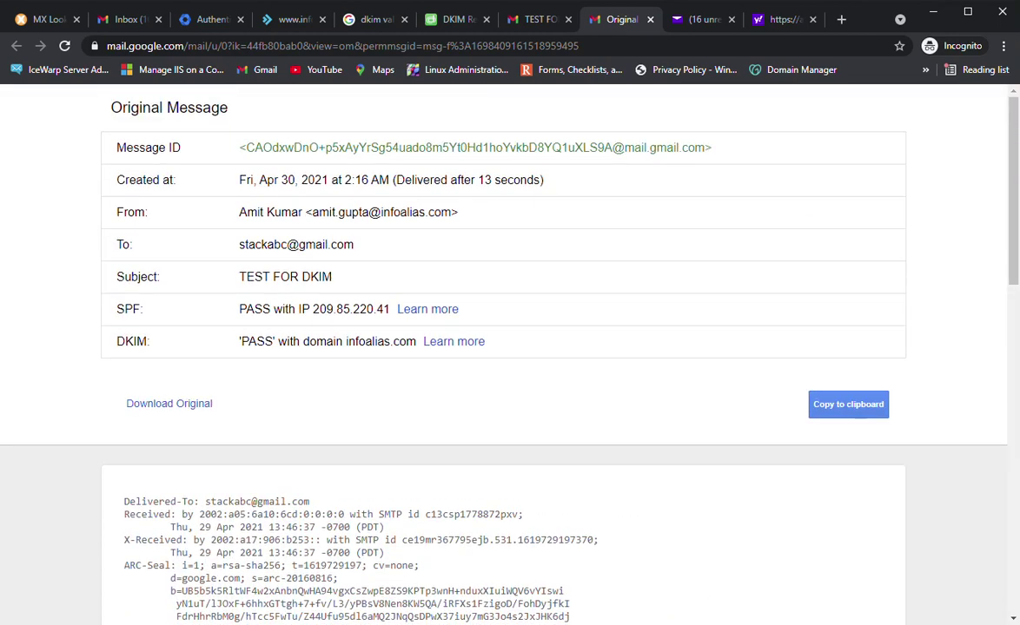